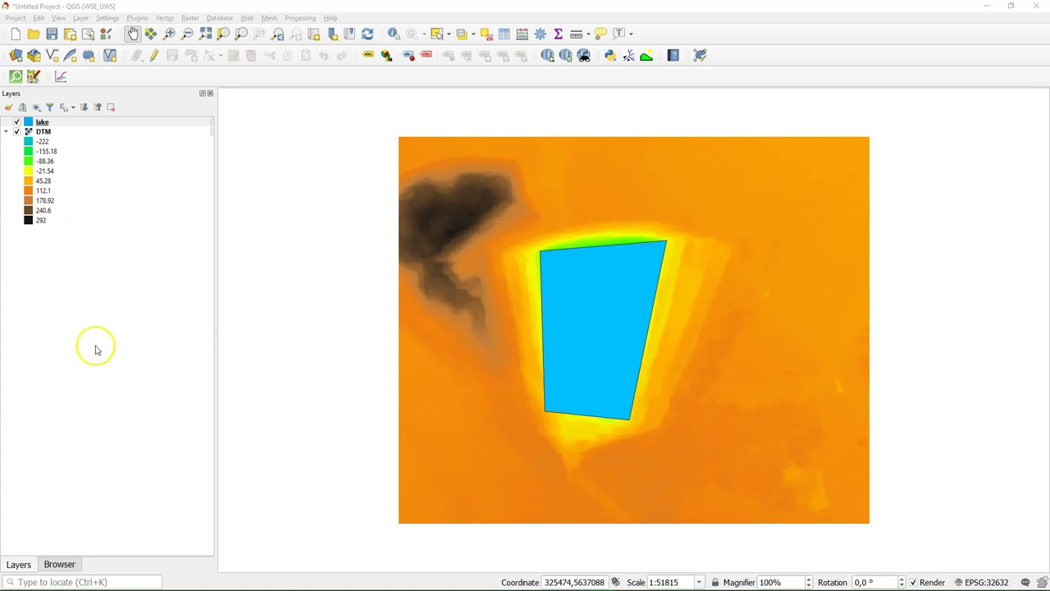
- Find SAGA Clip raster with polygon via a 'clip' search and set DTM as input raster
{"action": "left_click", "coordinate": [22, 123]}
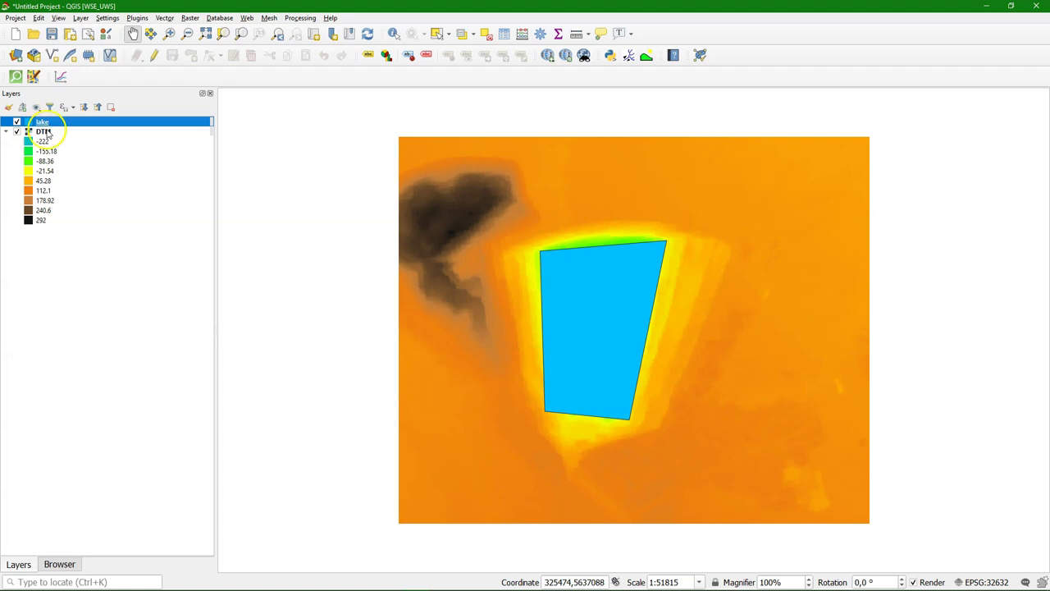
{"action": "left_click", "coordinate": [43, 132]}
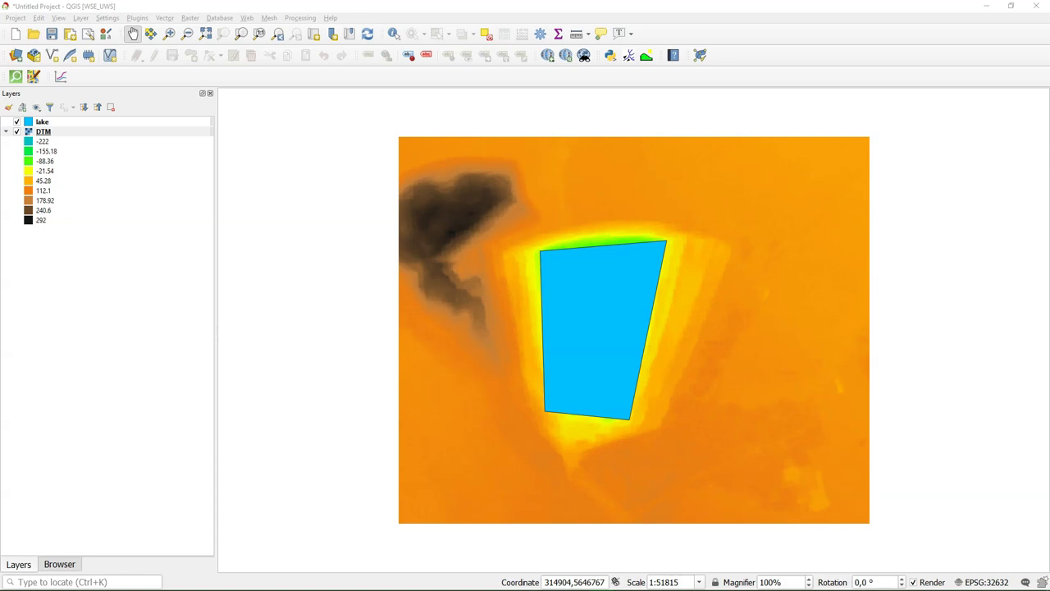
{"action": "left_click", "coordinate": [540, 33]}
{"action": "left_click", "coordinate": [712, 123]}
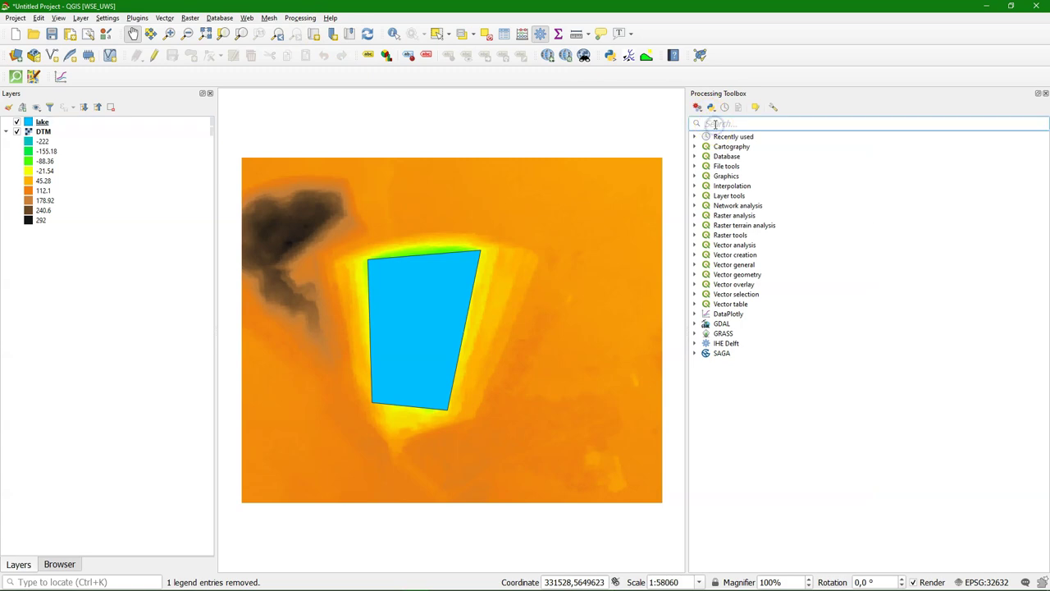
{"action": "type", "text": "clip"}
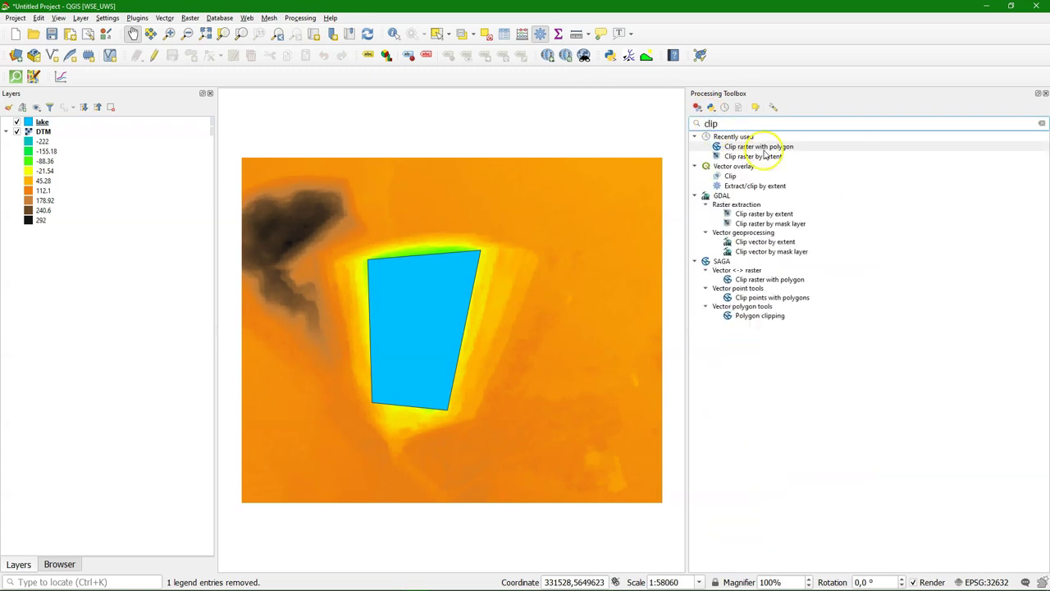
{"action": "double_click", "coordinate": [762, 280]}
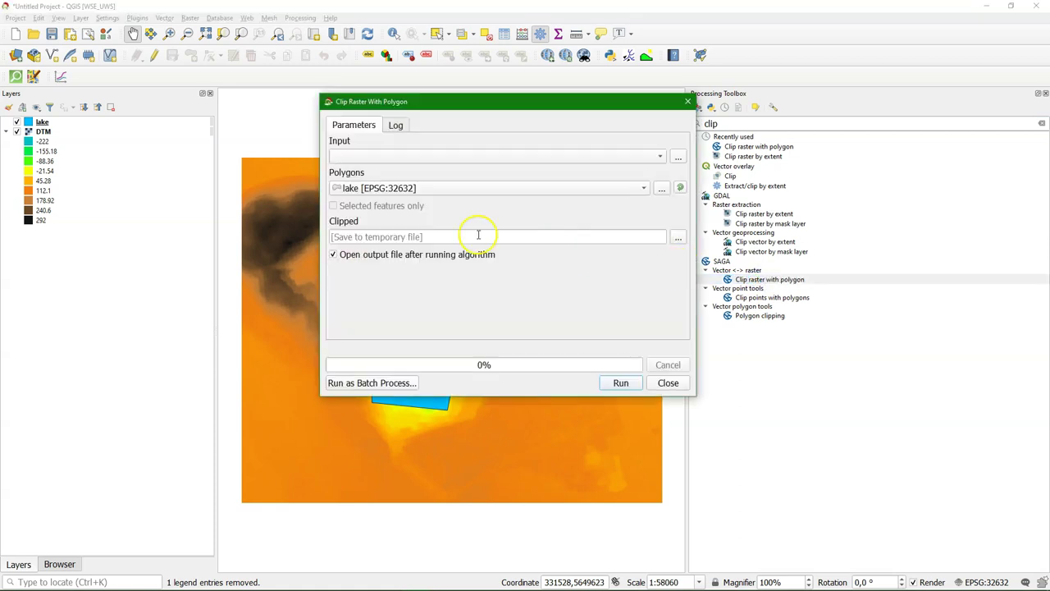
{"action": "left_click", "coordinate": [364, 156]}
{"action": "left_click", "coordinate": [368, 156]}
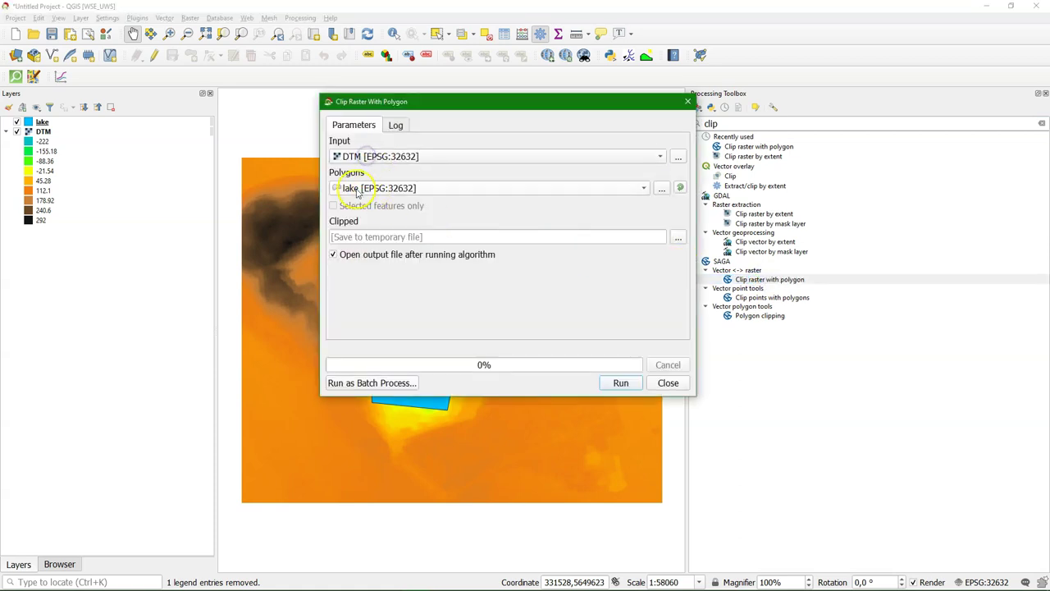
- Save the clipped raster as lakeraster.sdat and run the clip
{"action": "left_click", "coordinate": [678, 240]}
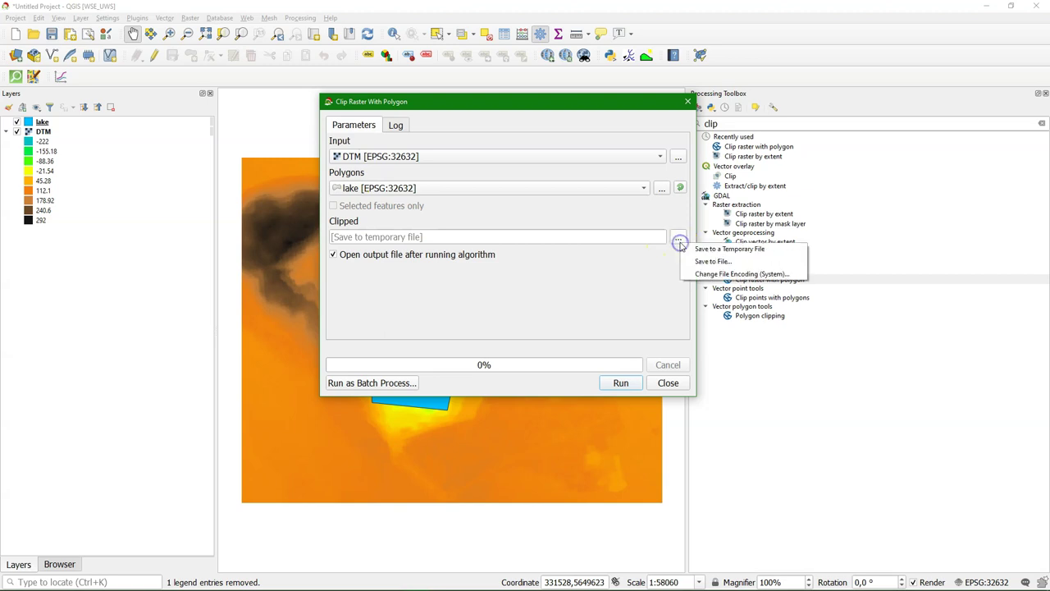
{"action": "left_click", "coordinate": [703, 259]}
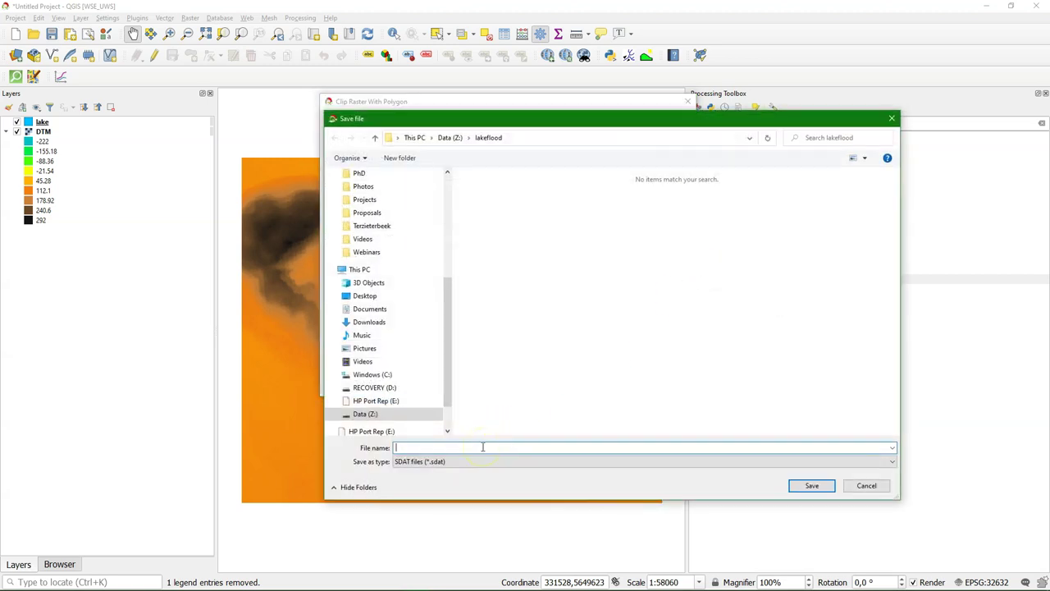
{"action": "type", "text": "l"}
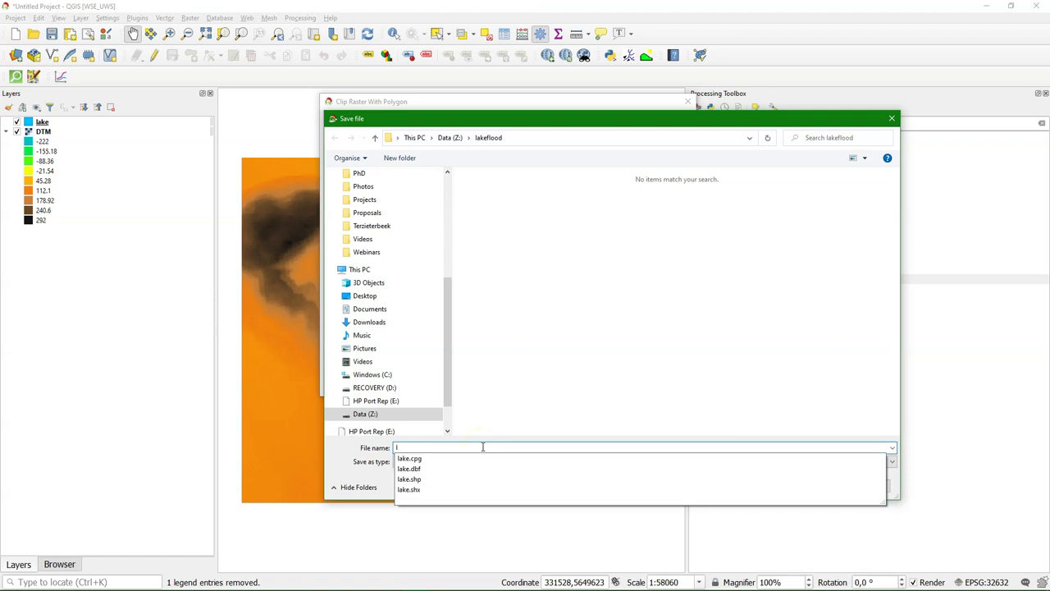
{"action": "type", "text": "akeraster"}
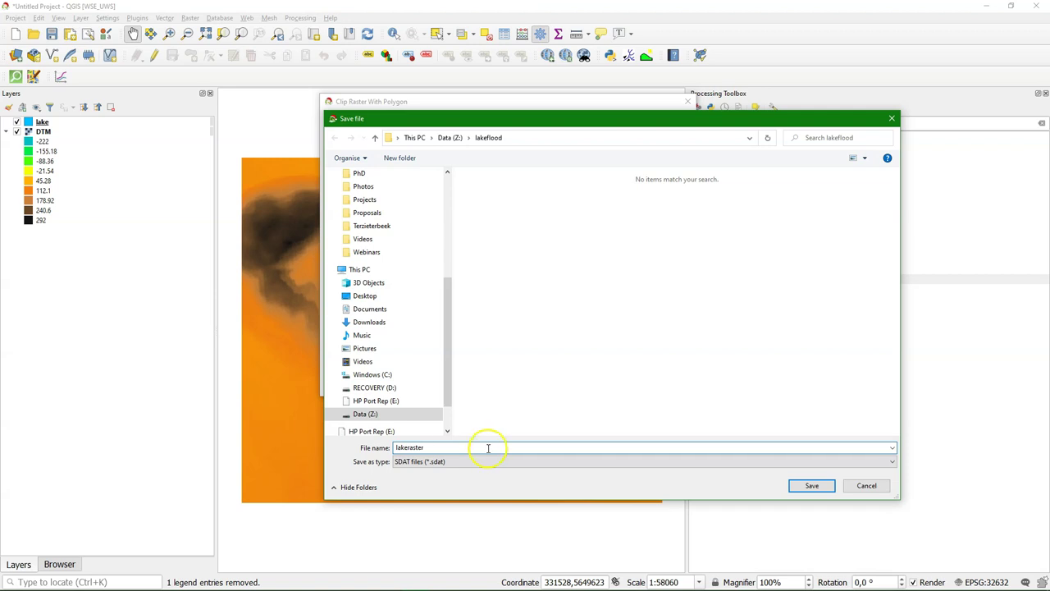
{"action": "left_click", "coordinate": [805, 486]}
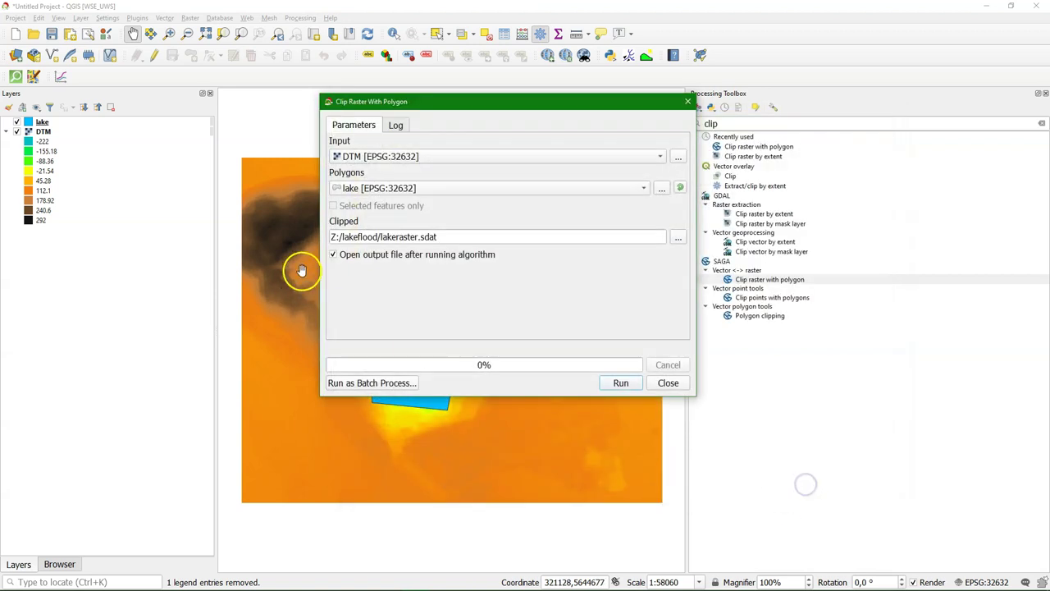
{"action": "left_click", "coordinate": [617, 383]}
{"action": "left_click", "coordinate": [594, 326]}
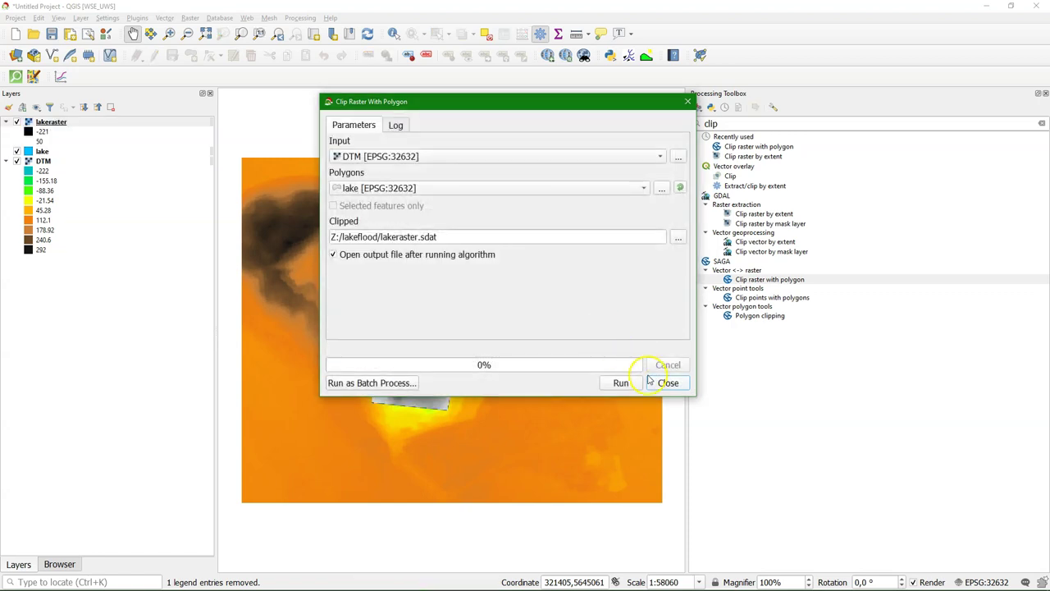
{"action": "left_click", "coordinate": [670, 384]}
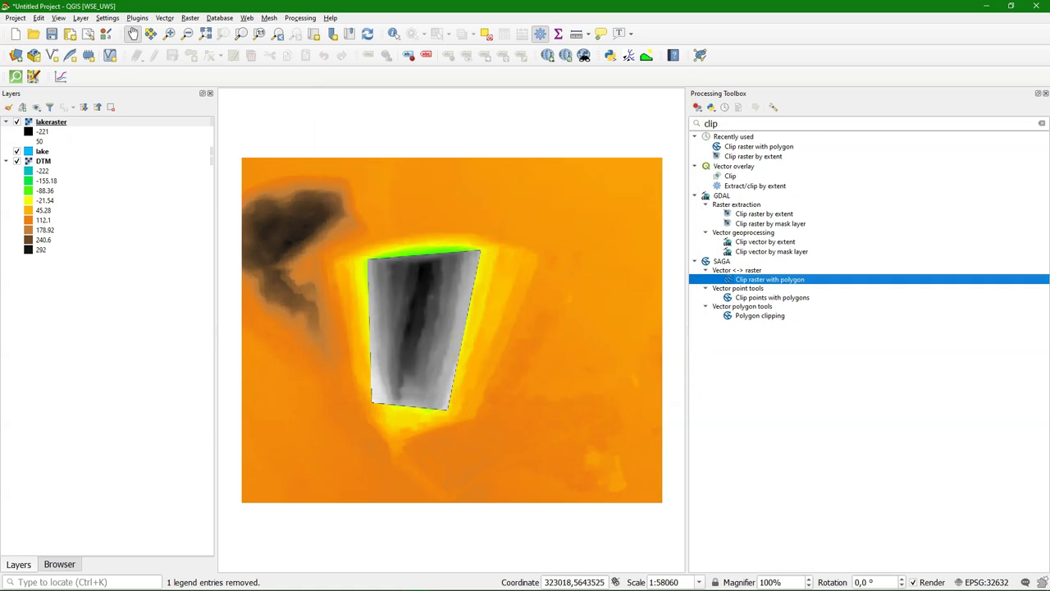
- In the Raster Calculator, enter the comparison "lakeraster@1" >= -9999
{"action": "left_click", "coordinate": [73, 163]}
{"action": "left_click", "coordinate": [190, 17]}
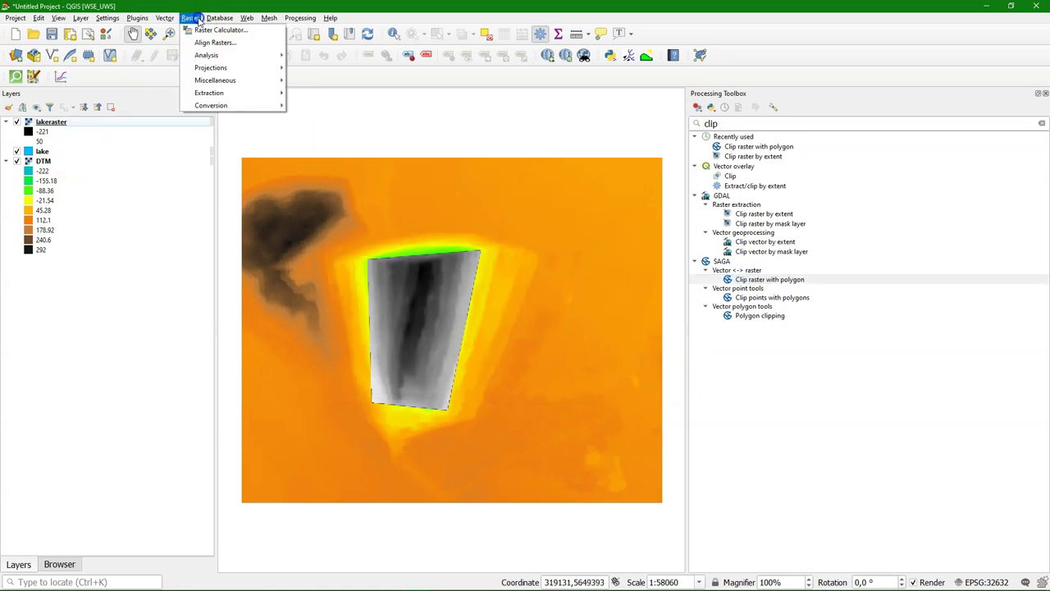
{"action": "left_click", "coordinate": [204, 31]}
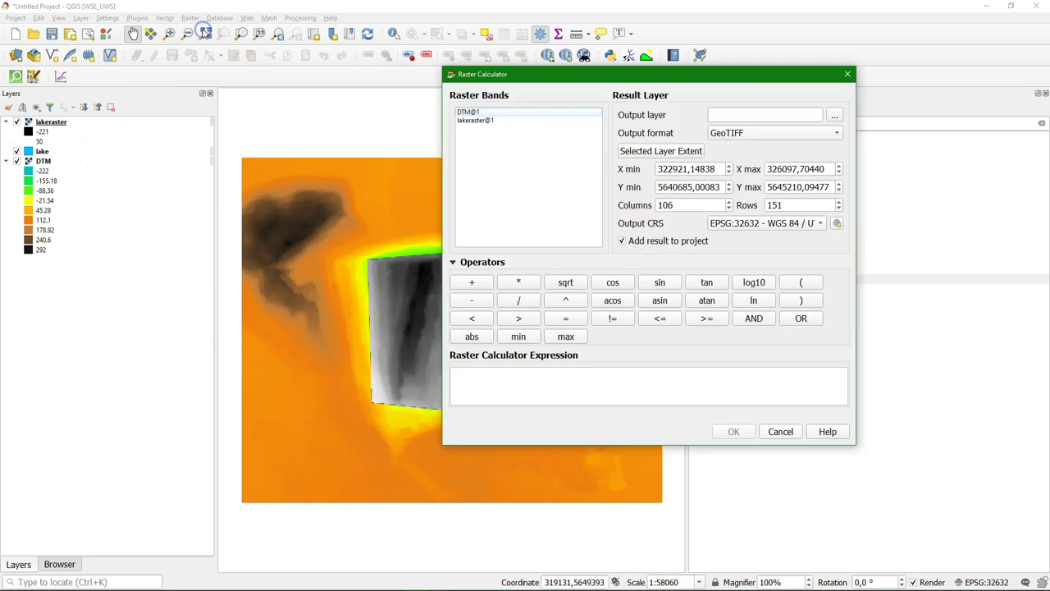
{"action": "double_click", "coordinate": [471, 121]}
{"action": "left_click", "coordinate": [709, 319]}
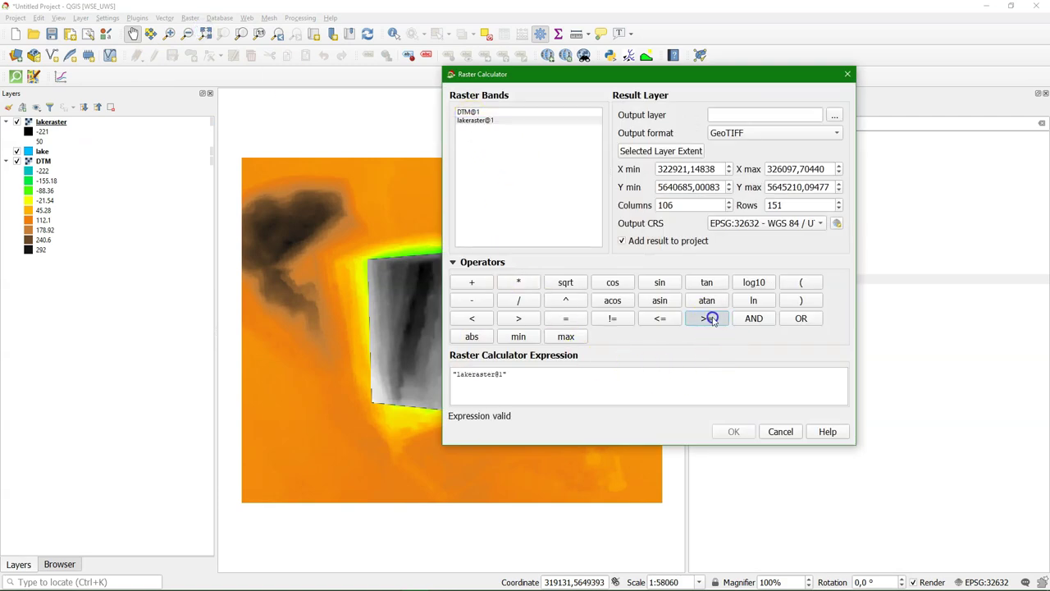
{"action": "left_click", "coordinate": [545, 371]}
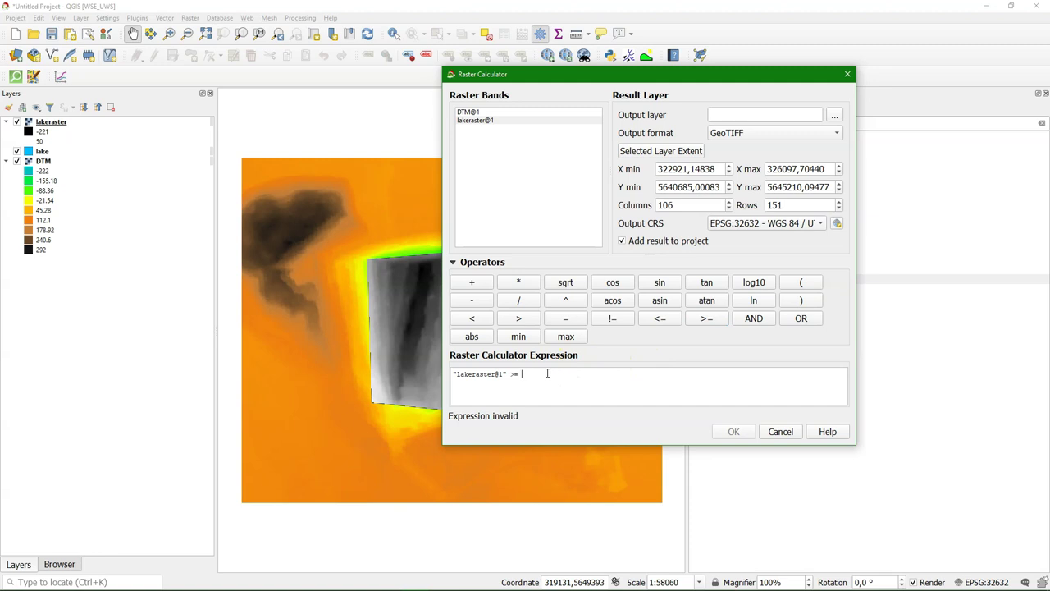
{"action": "type", "text": "-9999"}
- Wrap the comparison in brackets and multiply it by 100
{"action": "left_click", "coordinate": [455, 374]}
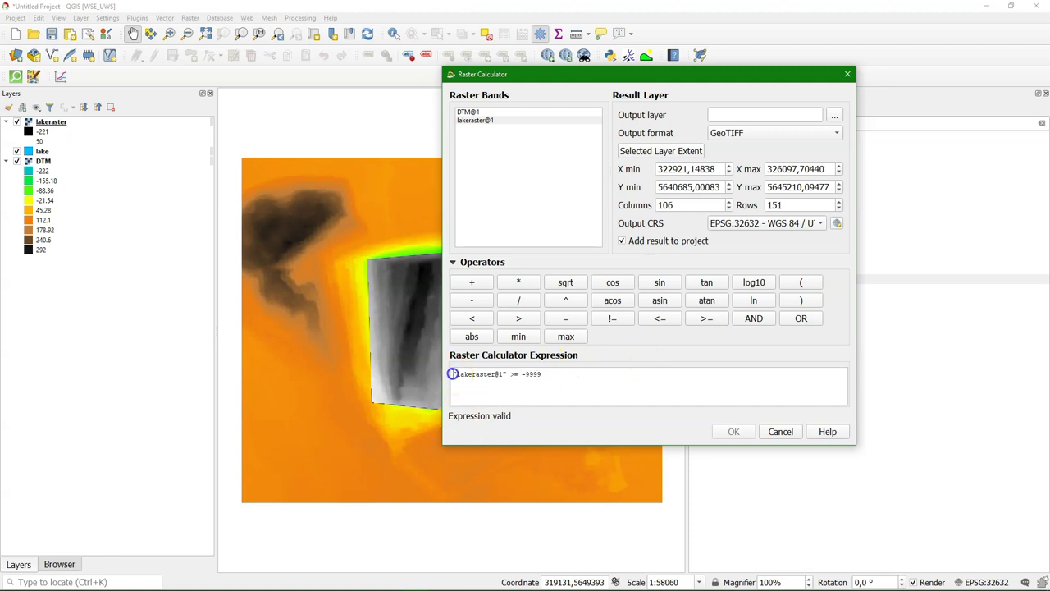
{"action": "left_click", "coordinate": [801, 281]}
{"action": "left_click", "coordinate": [584, 374]}
{"action": "left_click", "coordinate": [801, 301]}
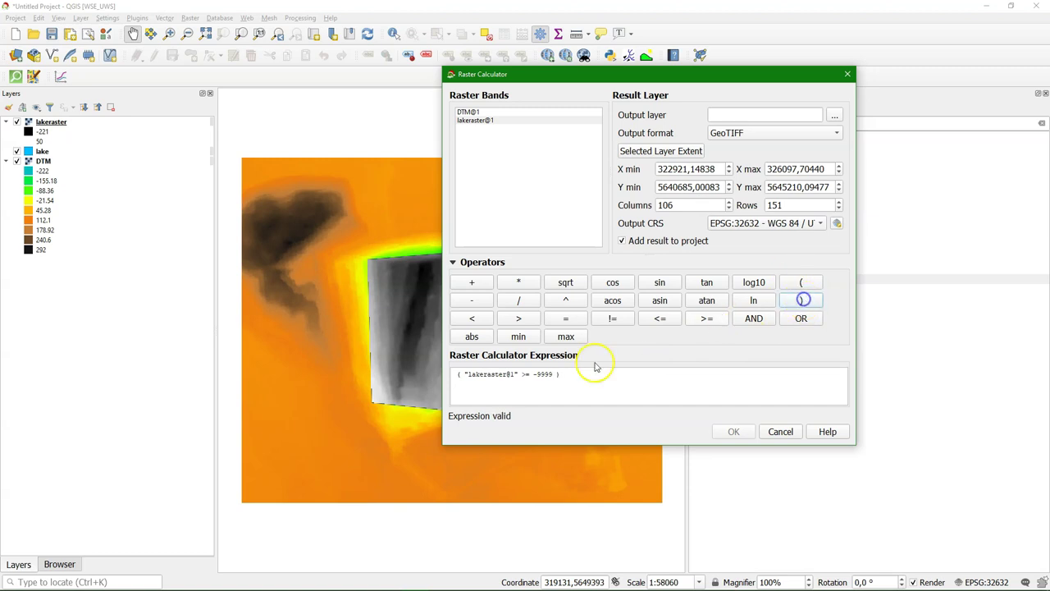
{"action": "left_click", "coordinate": [596, 375]}
{"action": "left_click", "coordinate": [518, 283]}
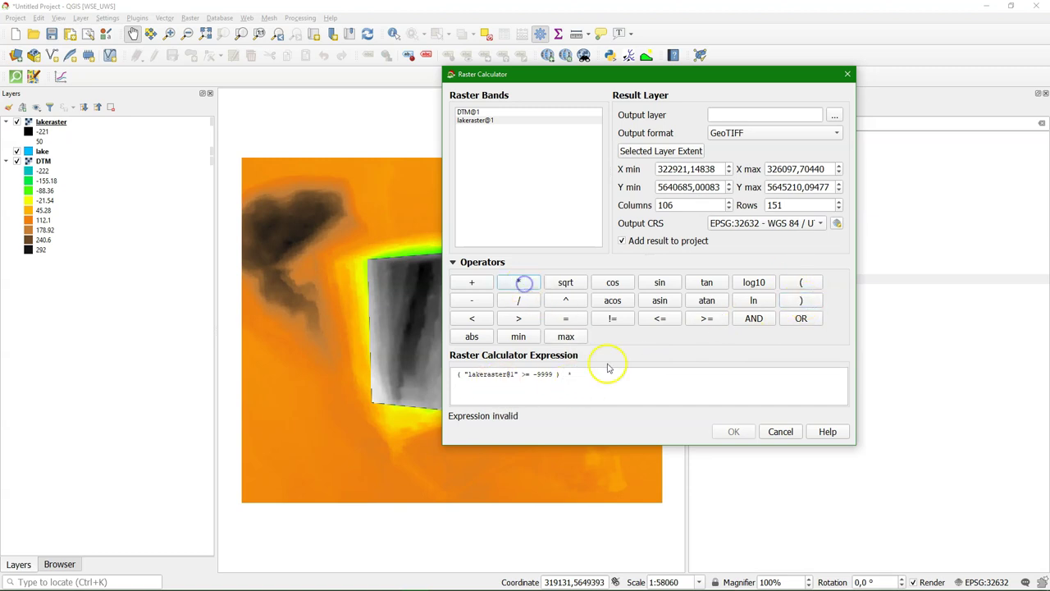
{"action": "left_click", "coordinate": [605, 374]}
{"action": "type", "text": "100"}
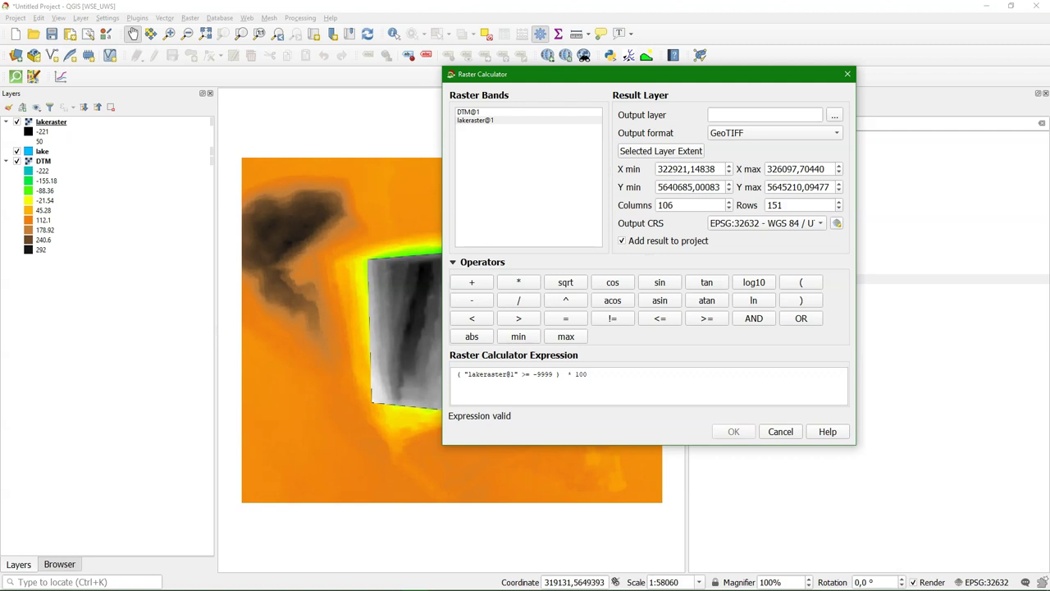
- Output the calculation to level100.tif using the DTM layer's extent, then run it
{"action": "left_click", "coordinate": [833, 115]}
{"action": "left_click", "coordinate": [576, 421]}
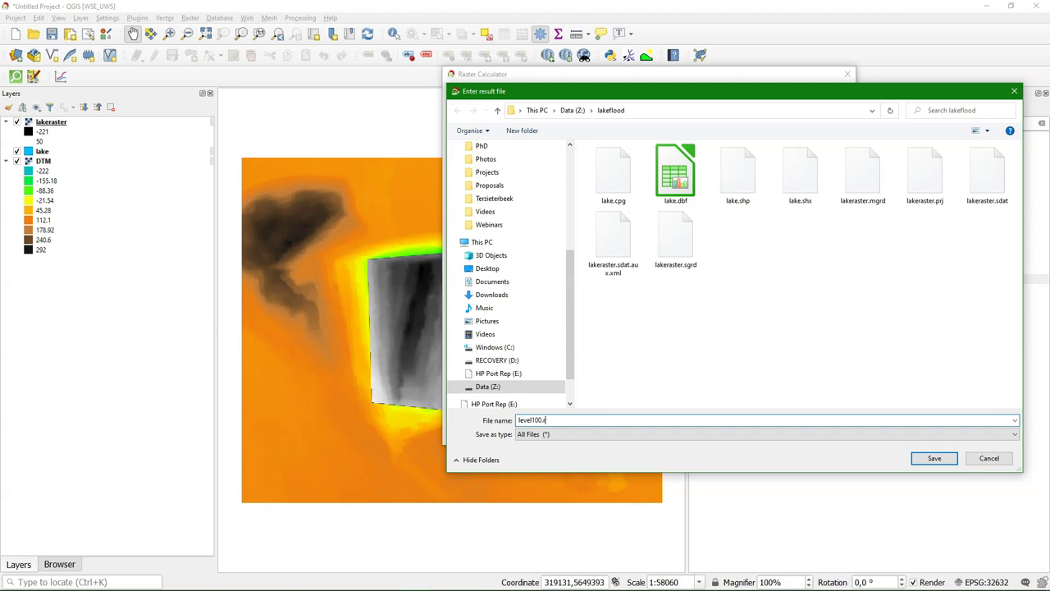
{"action": "type", "text": "level100.tif"}
{"action": "left_click", "coordinate": [943, 458]}
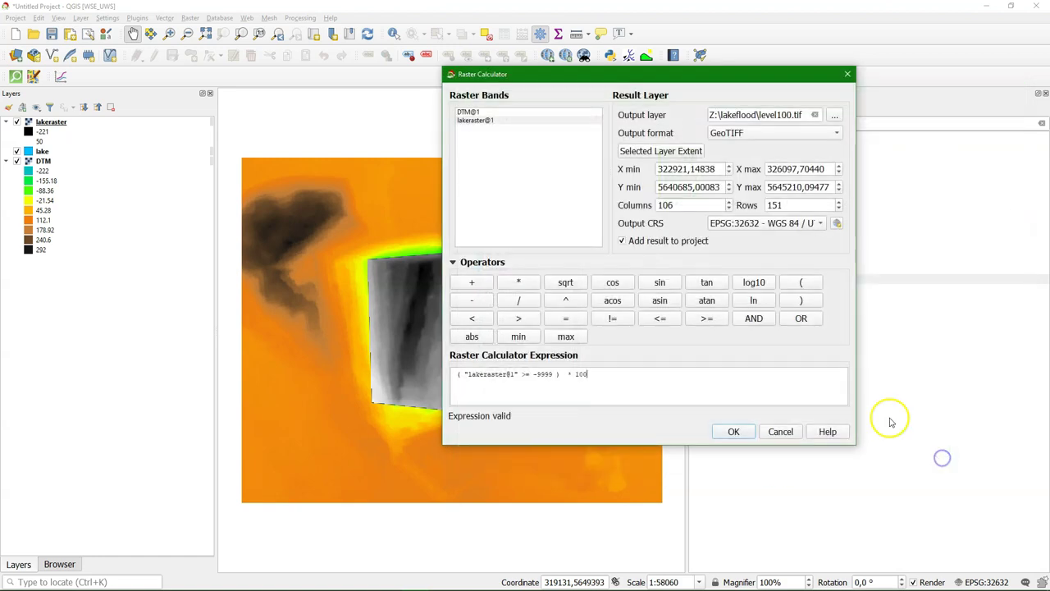
{"action": "left_click", "coordinate": [467, 112]}
{"action": "left_click", "coordinate": [674, 156]}
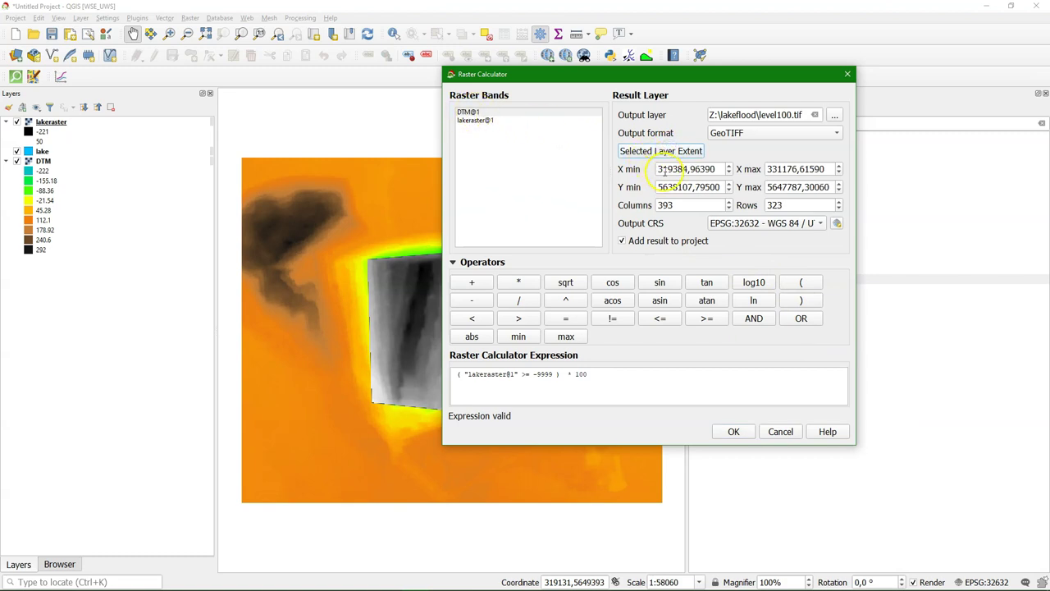
{"action": "left_click", "coordinate": [734, 431]}
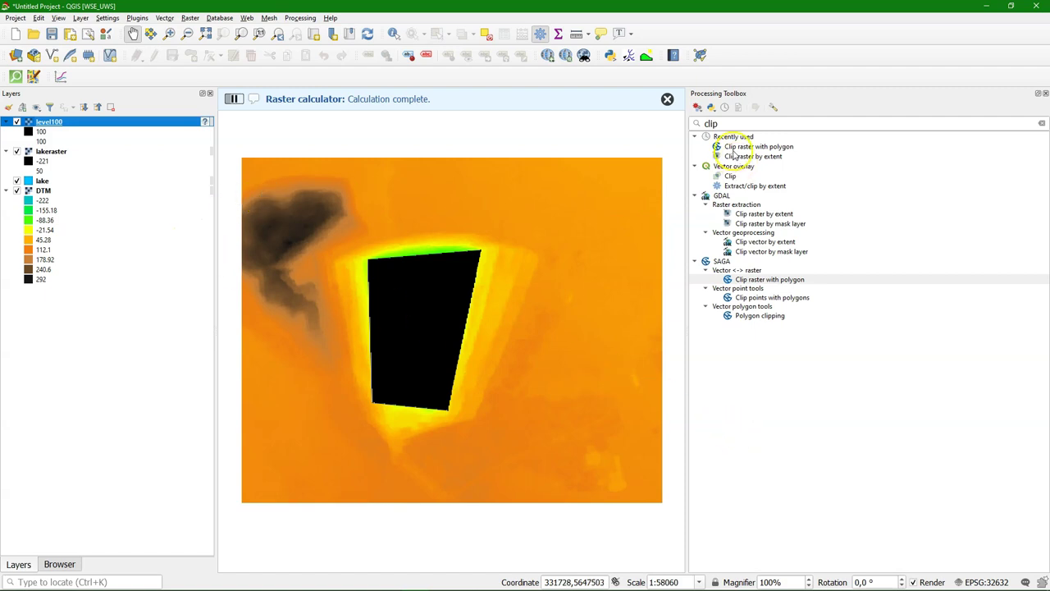
- Assign the WGS 84 / UTM zone 32N coordinate system to the level100 layer
{"action": "left_click", "coordinate": [654, 114]}
{"action": "type", "text": "lake"}
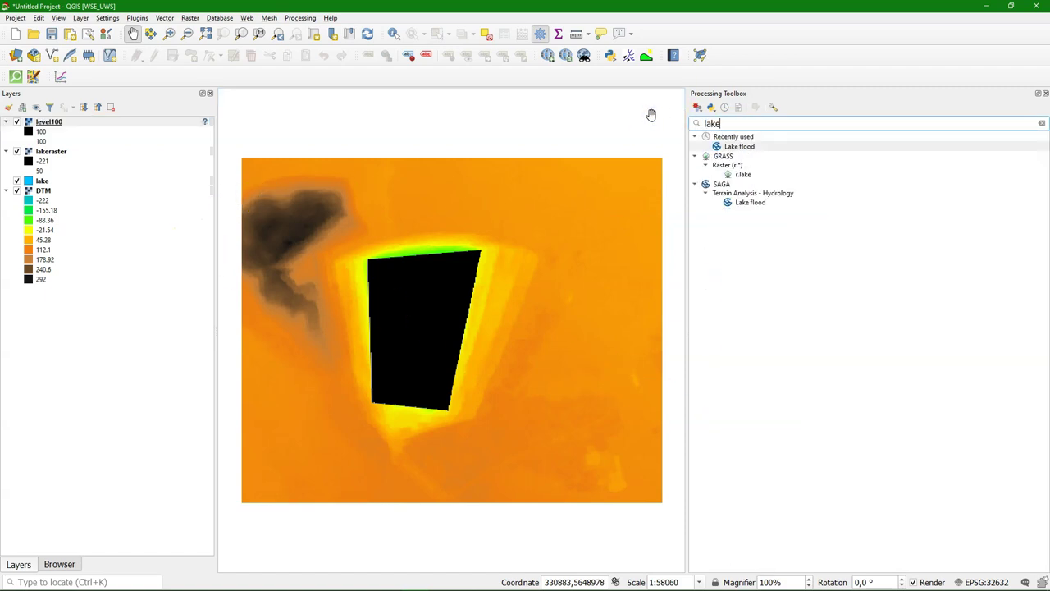
{"action": "double_click", "coordinate": [738, 146]}
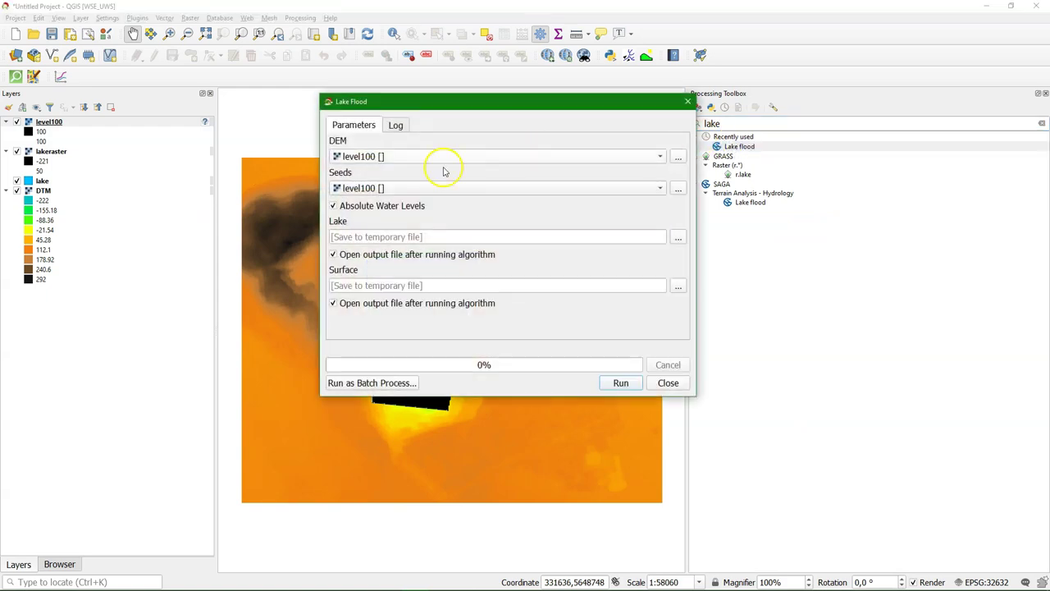
{"action": "left_click", "coordinate": [666, 382]}
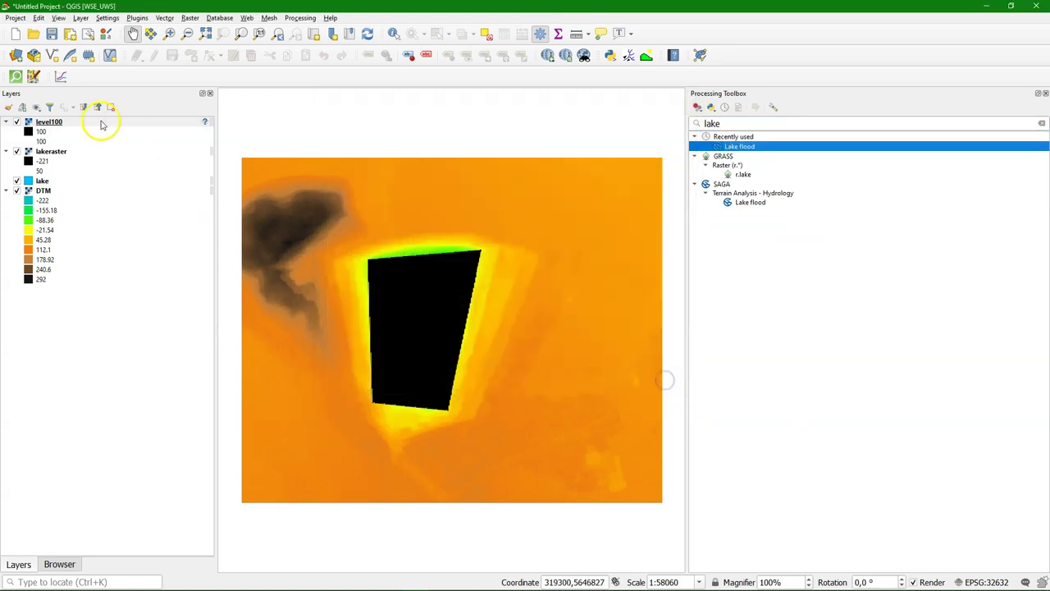
{"action": "right_click", "coordinate": [88, 123]}
{"action": "mouse_move", "coordinate": [150, 263]}
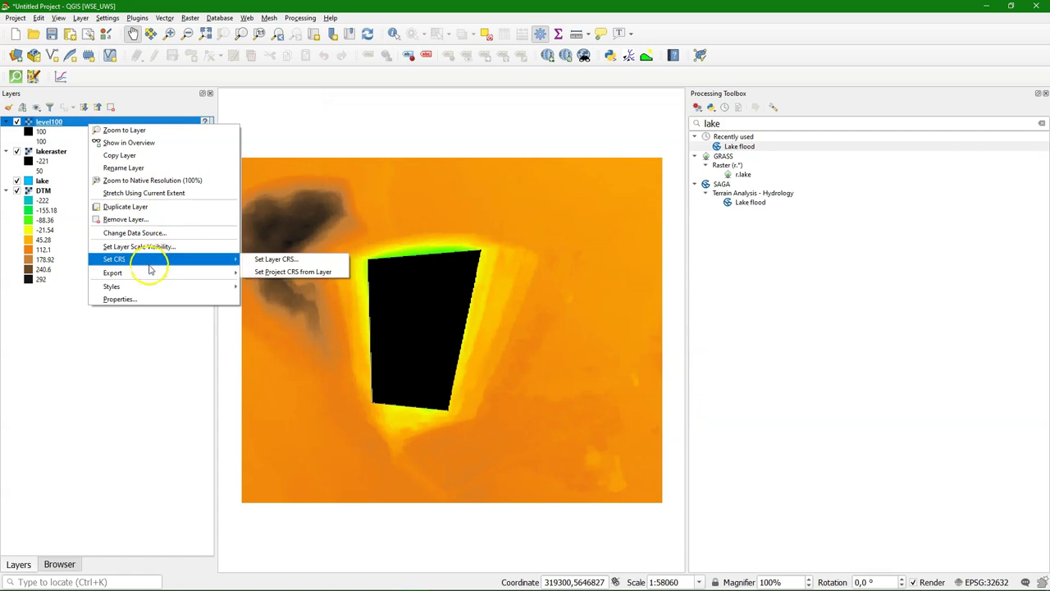
{"action": "left_click", "coordinate": [311, 260]}
{"action": "left_click", "coordinate": [423, 238]}
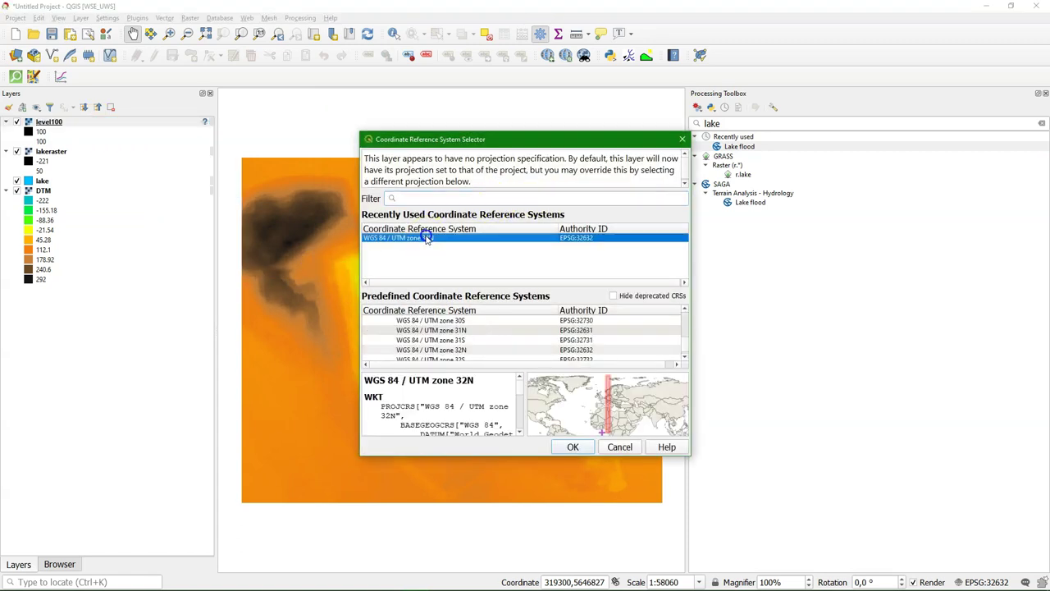
{"action": "left_click", "coordinate": [574, 447]}
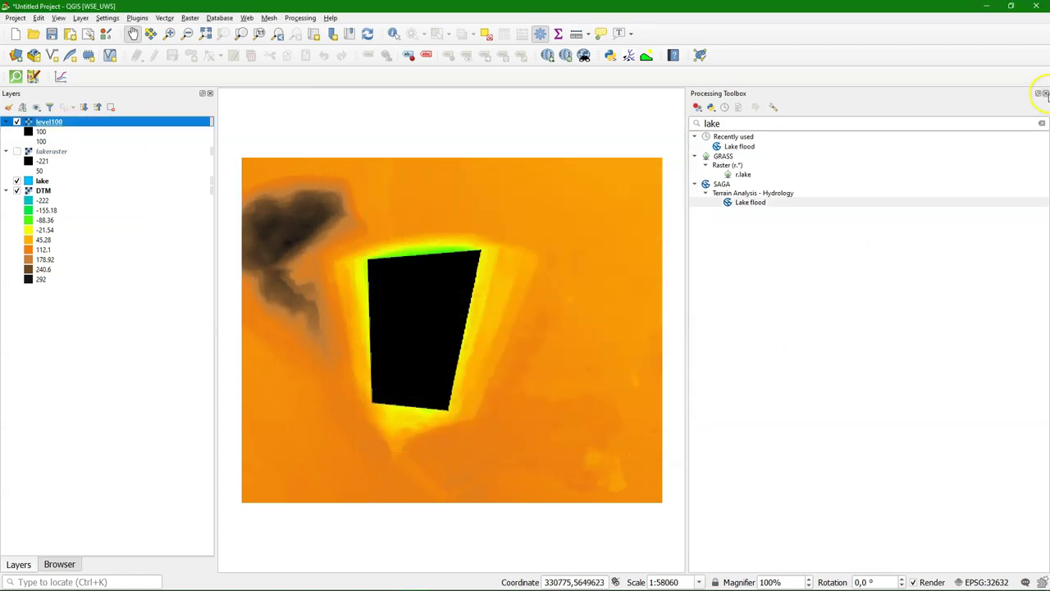
- In Lake Flood, use DTM as the DEM and save the Lake output as lake100.sdat
{"action": "double_click", "coordinate": [751, 203]}
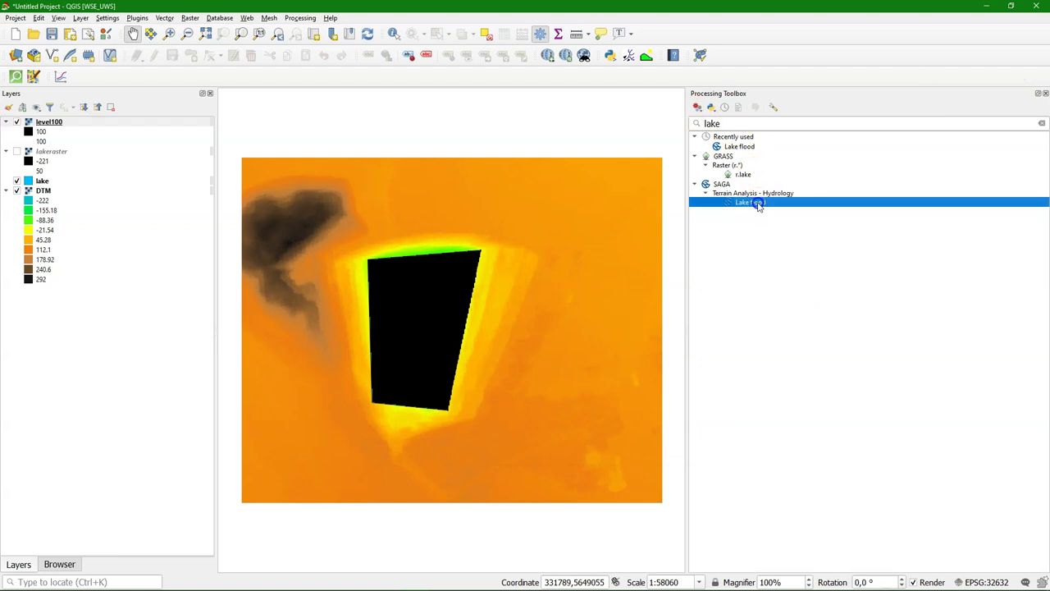
{"action": "left_click", "coordinate": [371, 165]}
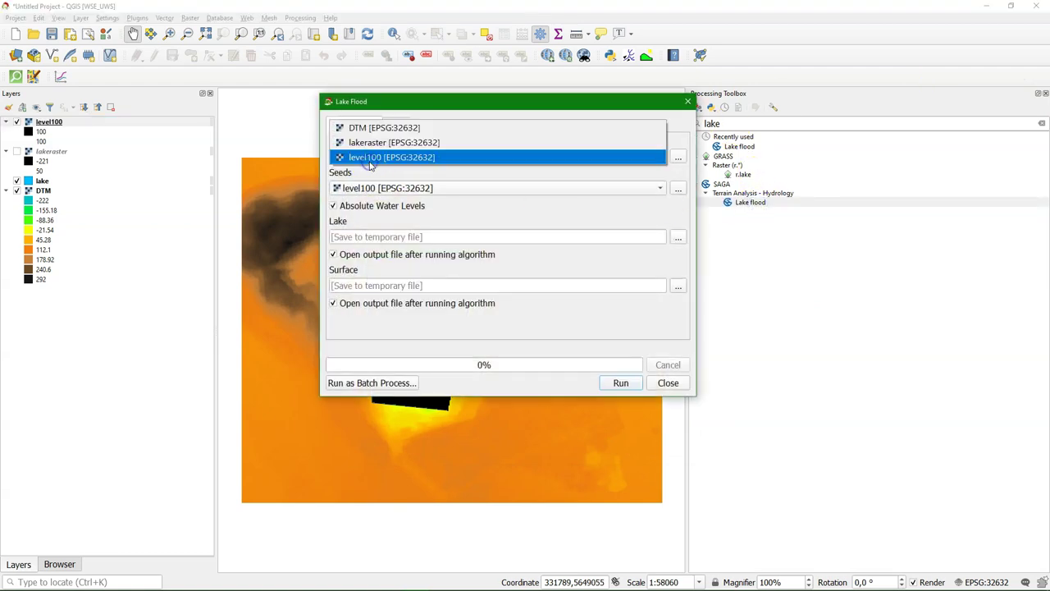
{"action": "left_click", "coordinate": [375, 129]}
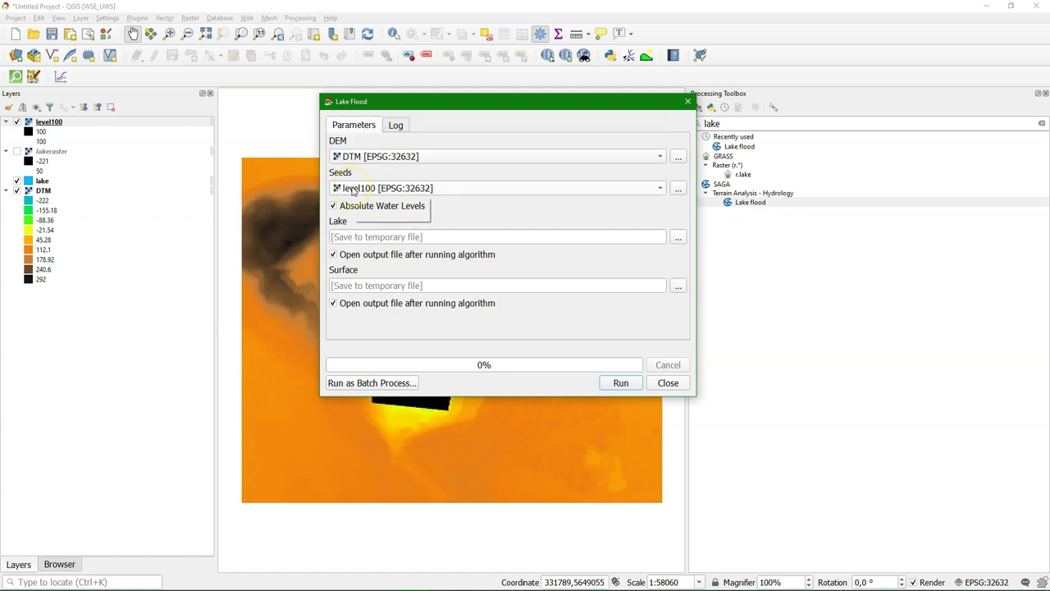
{"action": "left_click", "coordinate": [677, 237]}
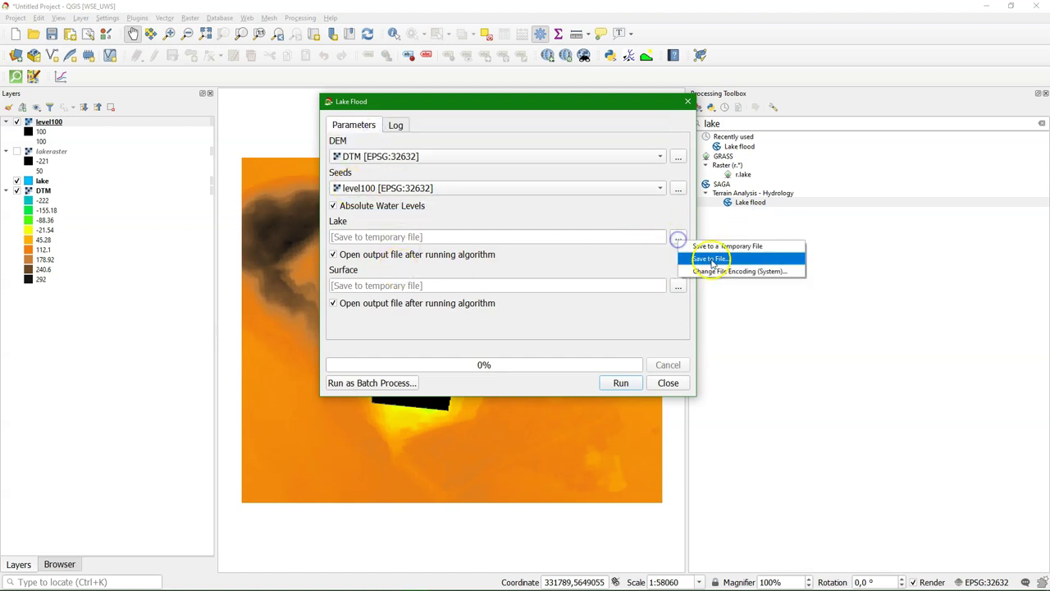
{"action": "left_click", "coordinate": [711, 259]}
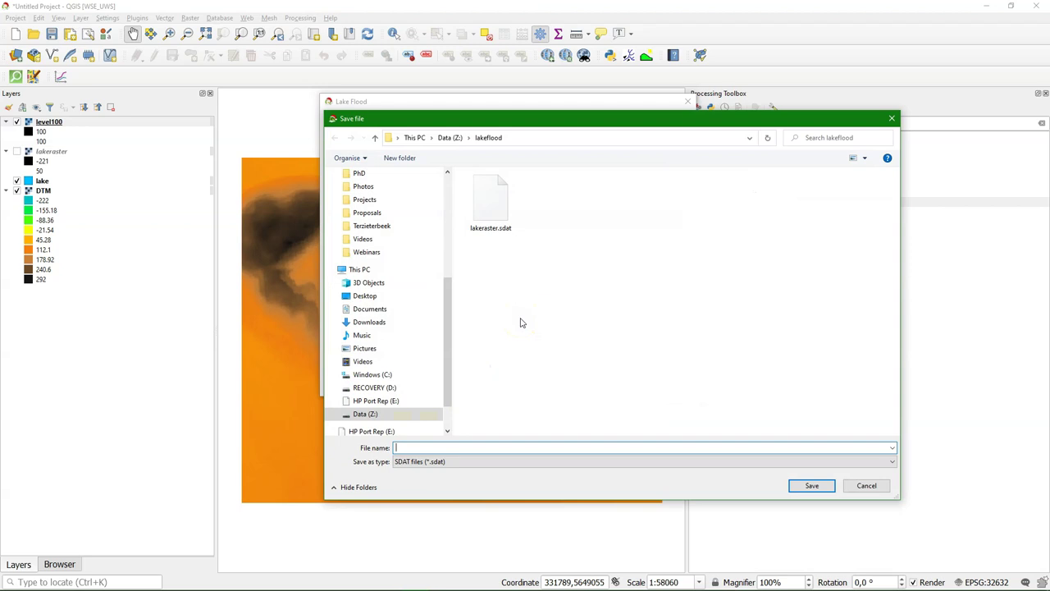
{"action": "type", "text": "lake100"}
{"action": "left_click", "coordinate": [811, 486]}
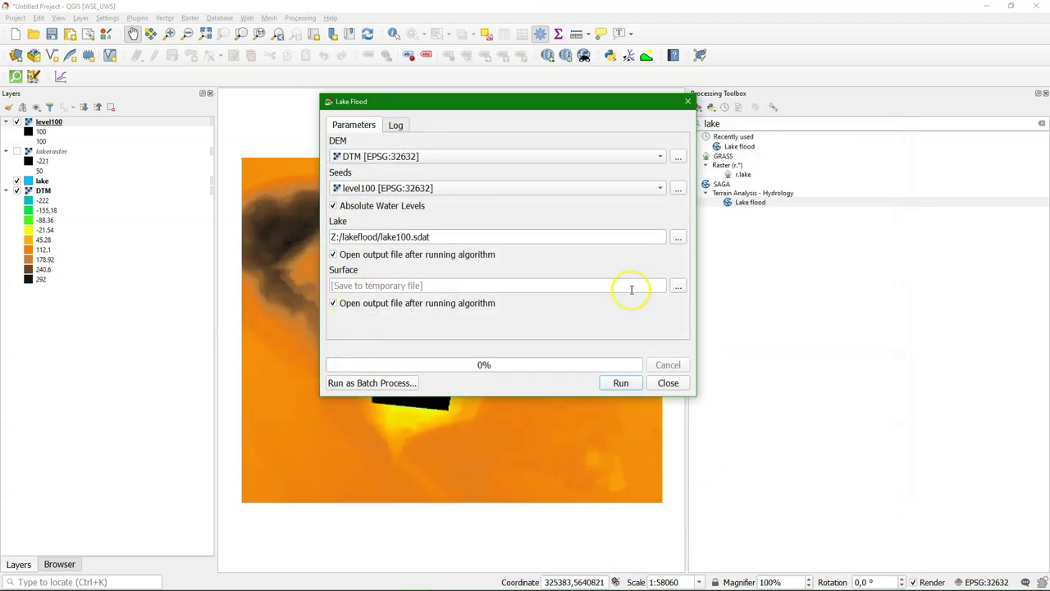
- Save the Surface output as flood100.sdat and run Lake Flood
{"action": "left_click", "coordinate": [677, 287]}
{"action": "left_click", "coordinate": [712, 306]}
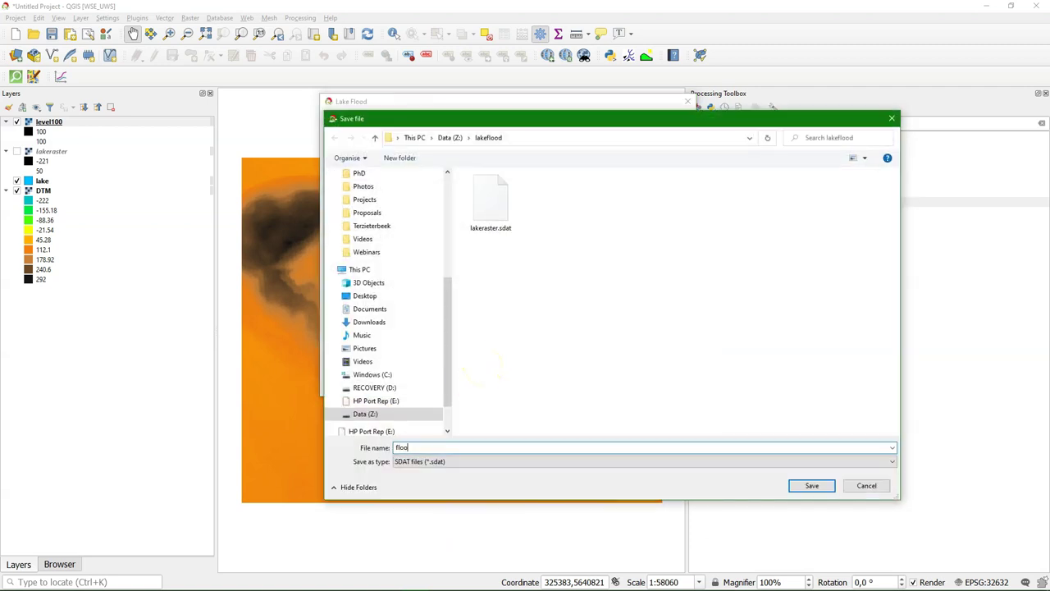
{"action": "type", "text": "flood100"}
{"action": "left_click", "coordinate": [812, 485]}
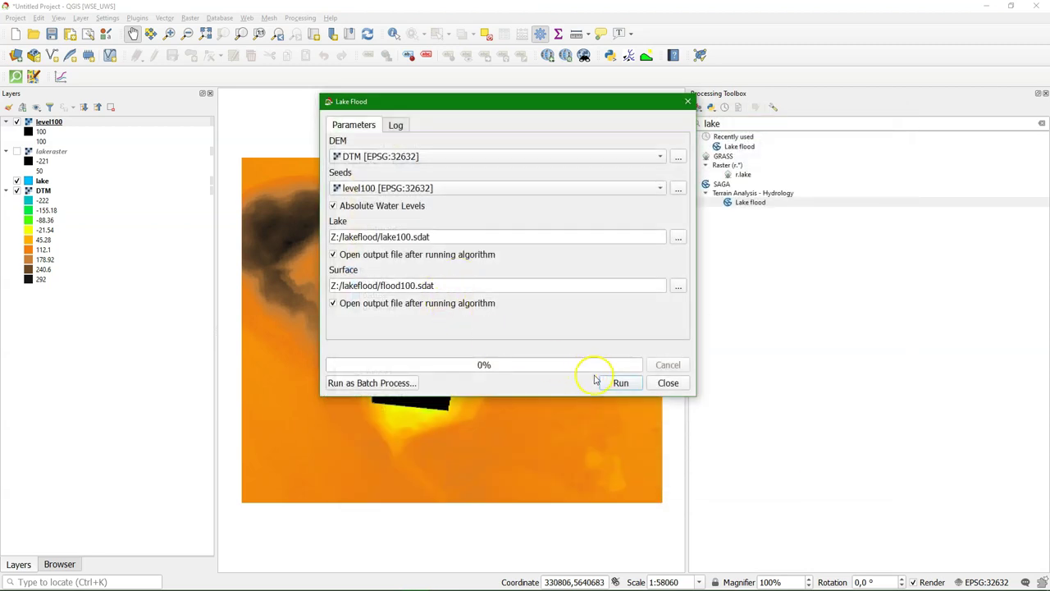
{"action": "left_click", "coordinate": [630, 383]}
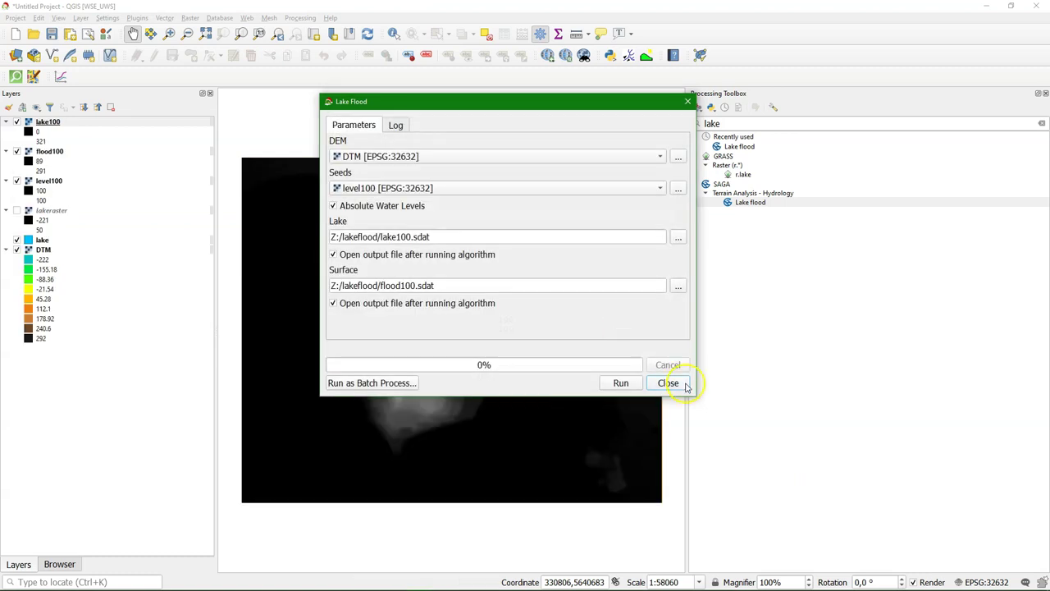
- Hide lake100 and select flood100 in Layer Styling
{"action": "left_click", "coordinate": [668, 383]}
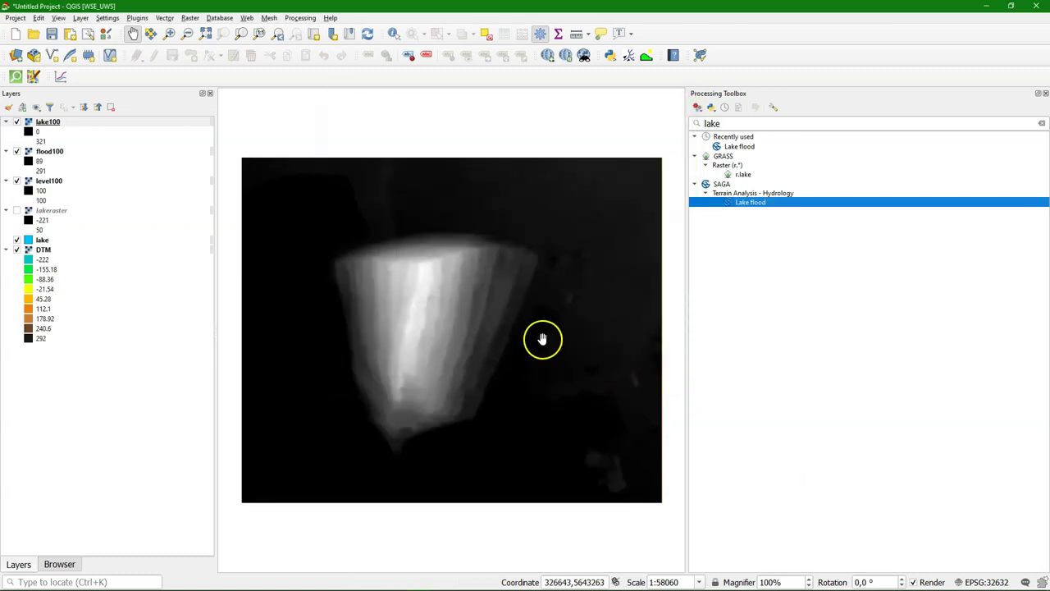
{"action": "left_click", "coordinate": [17, 121]}
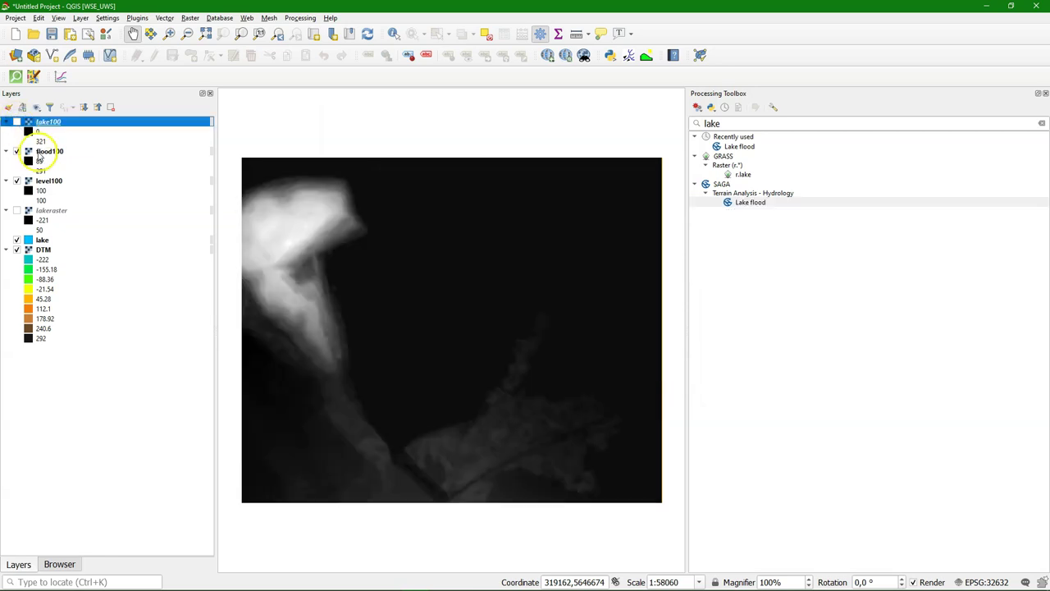
{"action": "left_click", "coordinate": [32, 152]}
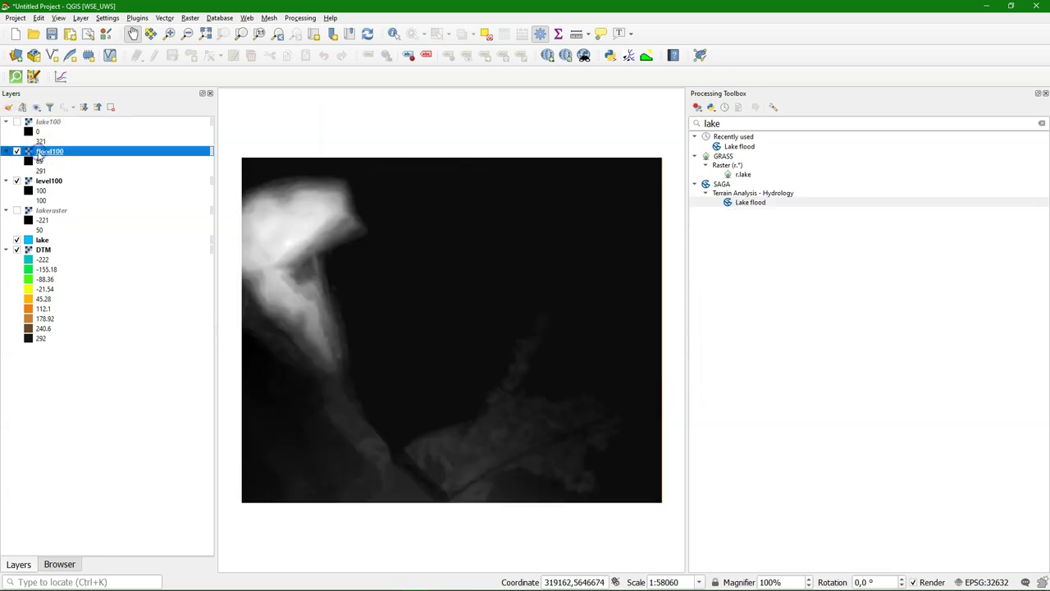
{"action": "left_click", "coordinate": [8, 107]}
- Render flood100 as singleband pseudocolor with max 100 and out-of-range values clipped
{"action": "left_click", "coordinate": [759, 132]}
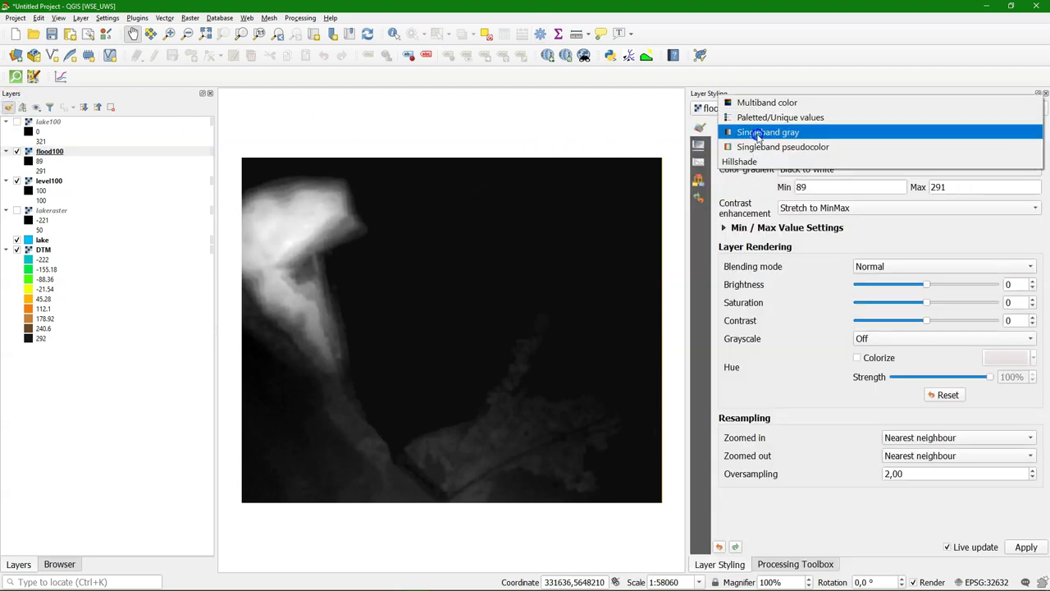
{"action": "left_click", "coordinate": [763, 145]}
{"action": "left_click", "coordinate": [830, 283]}
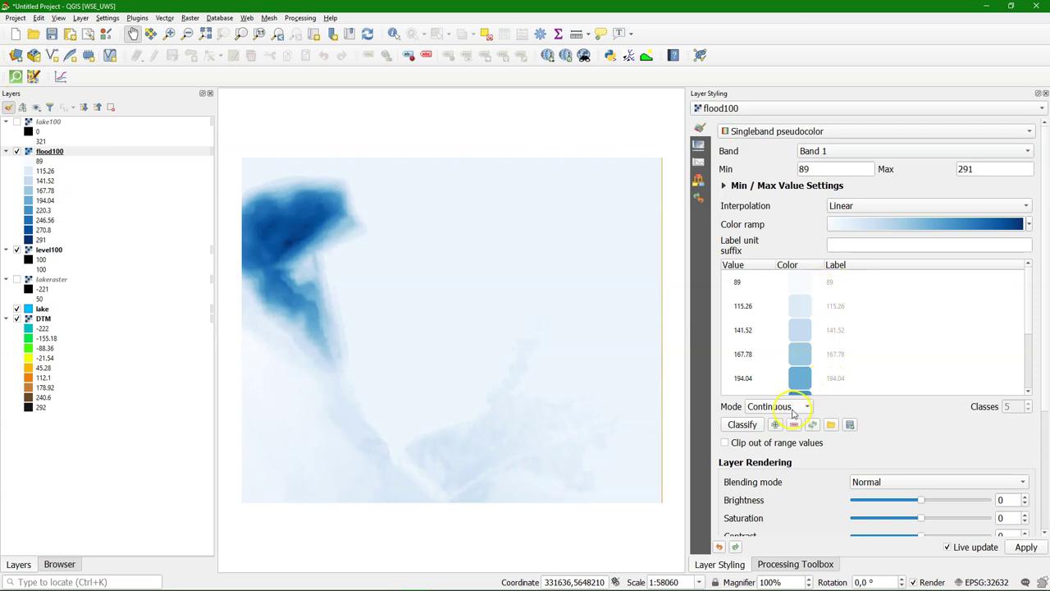
{"action": "left_click_drag", "start_coordinate": [976, 168], "coordinate": [929, 166]}
{"action": "type", "text": "10"}
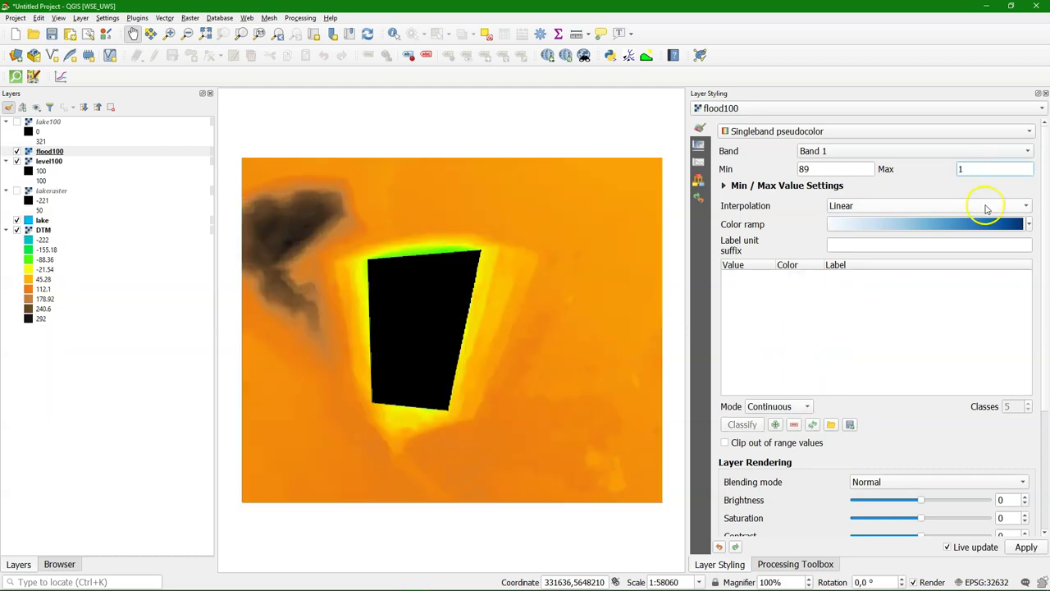
{"action": "type", "text": "0"}
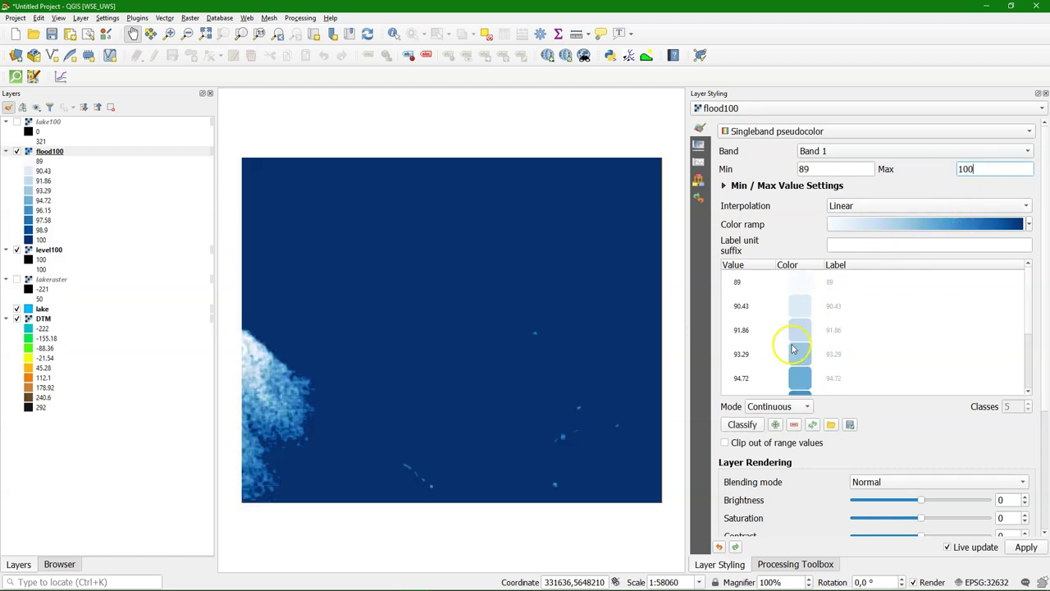
{"action": "left_click", "coordinate": [725, 443]}
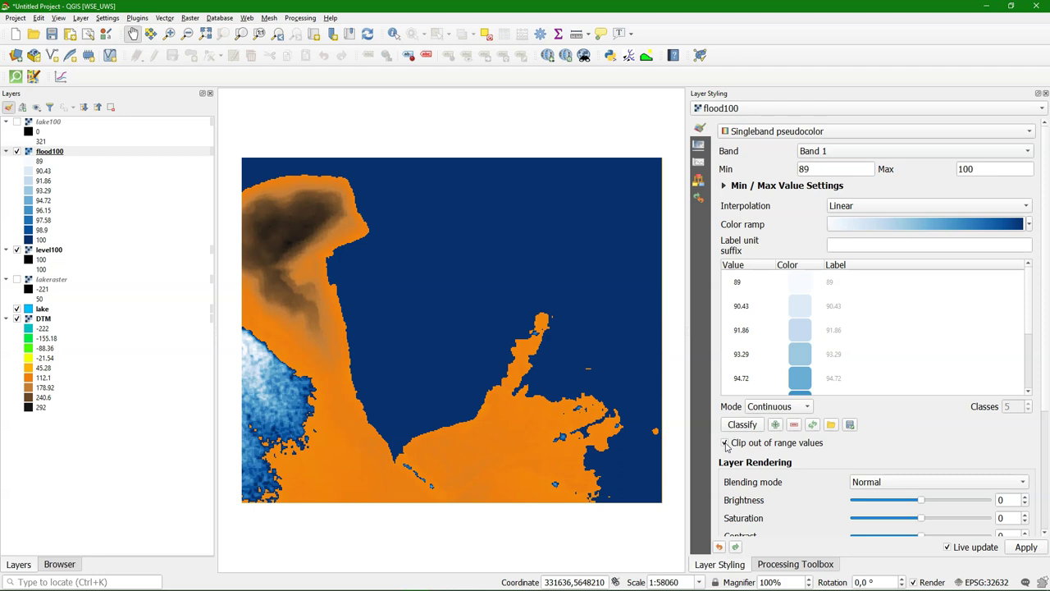
- Classify the flood100 ramp in Equal Interval mode with 2 classes
{"action": "left_click", "coordinate": [774, 406]}
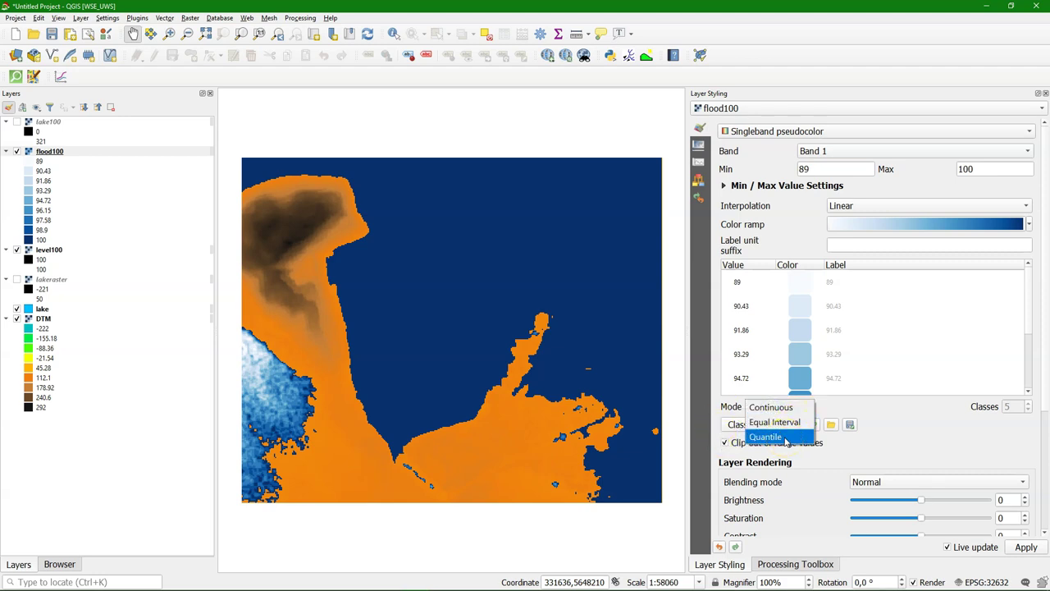
{"action": "left_click", "coordinate": [779, 422]}
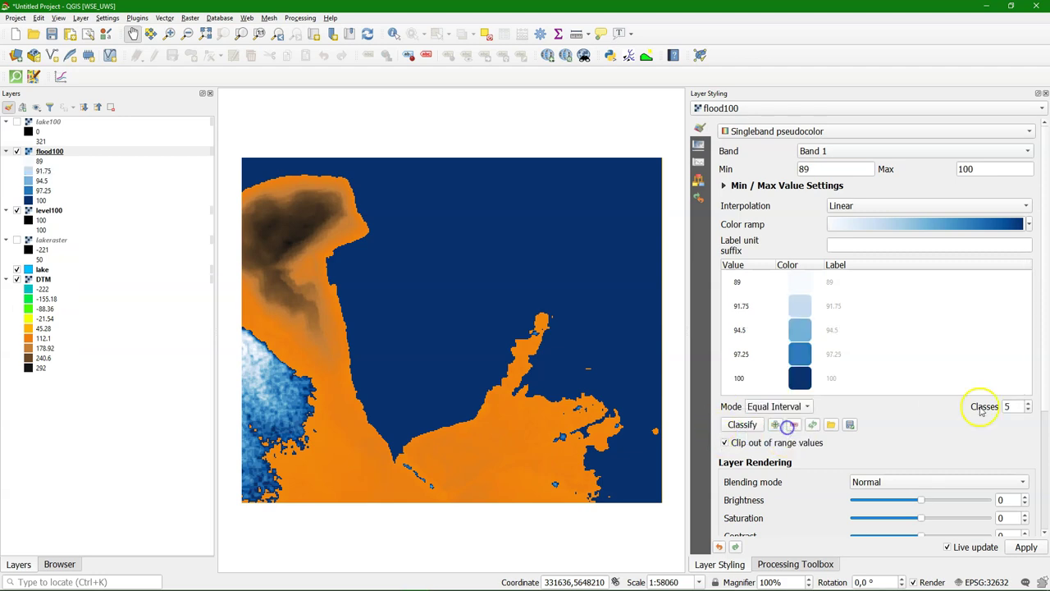
{"action": "left_click", "coordinate": [1029, 411]}
{"action": "left_click", "coordinate": [1029, 412]}
{"action": "left_click", "coordinate": [1029, 412]}
{"action": "left_click", "coordinate": [1029, 411]}
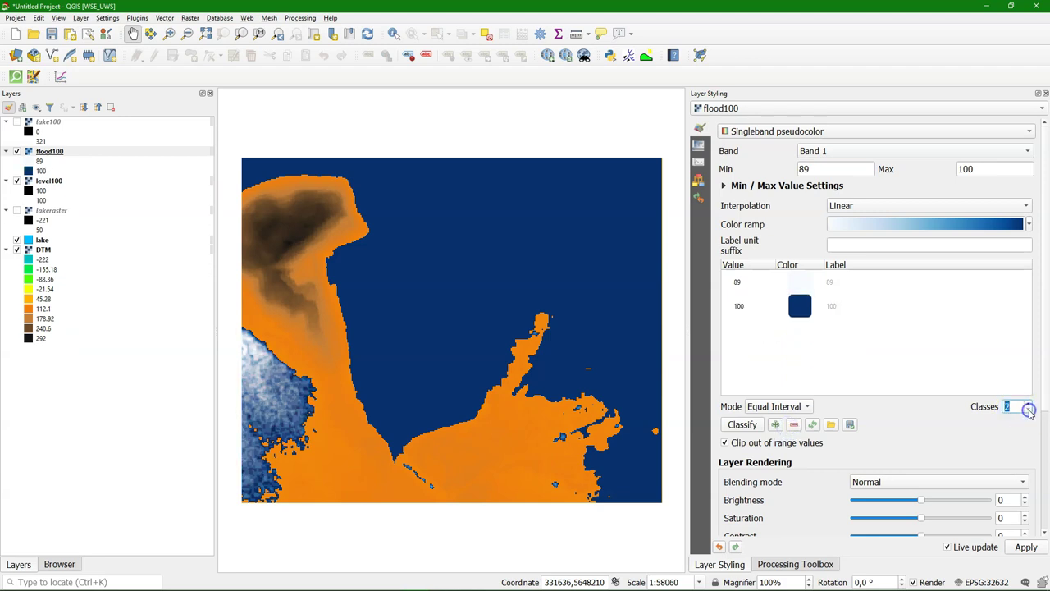
{"action": "left_click", "coordinate": [739, 286]}
{"action": "left_click", "coordinate": [1010, 405]}
- Set the first class to 100, delete the duplicate row, and colour it #0000ff
{"action": "left_click", "coordinate": [745, 305]}
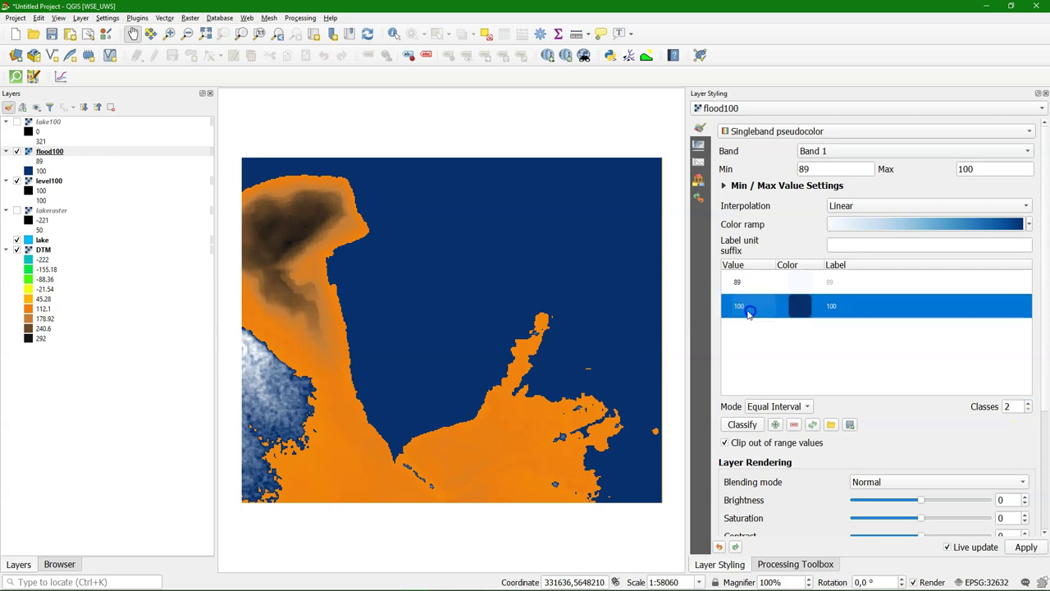
{"action": "left_click", "coordinate": [735, 287]}
{"action": "left_click", "coordinate": [761, 286]}
{"action": "type", "text": "100"}
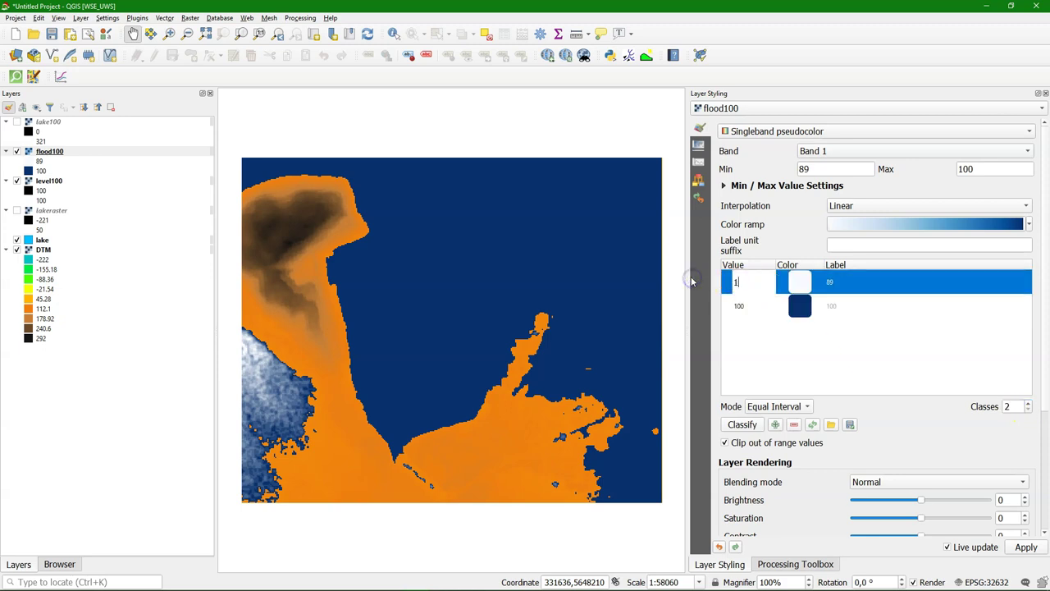
{"action": "left_click", "coordinate": [762, 305]}
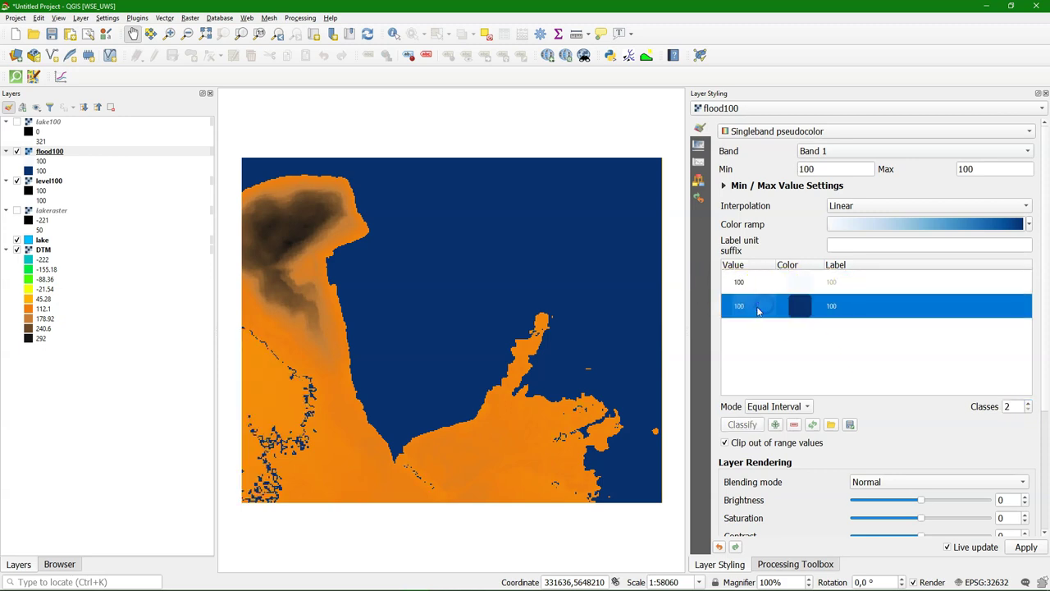
{"action": "left_click", "coordinate": [793, 424]}
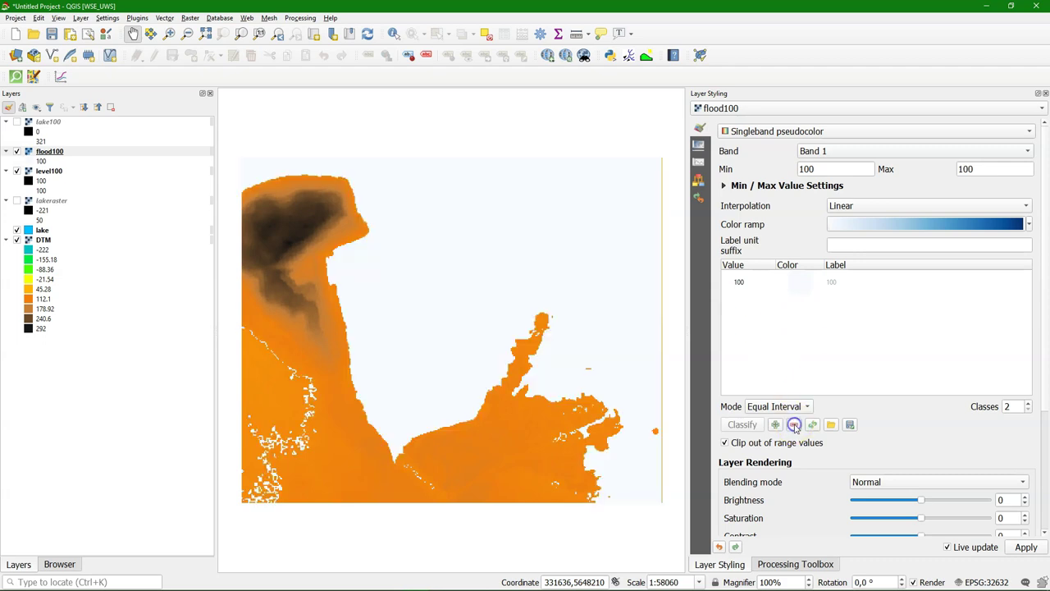
{"action": "double_click", "coordinate": [800, 292]}
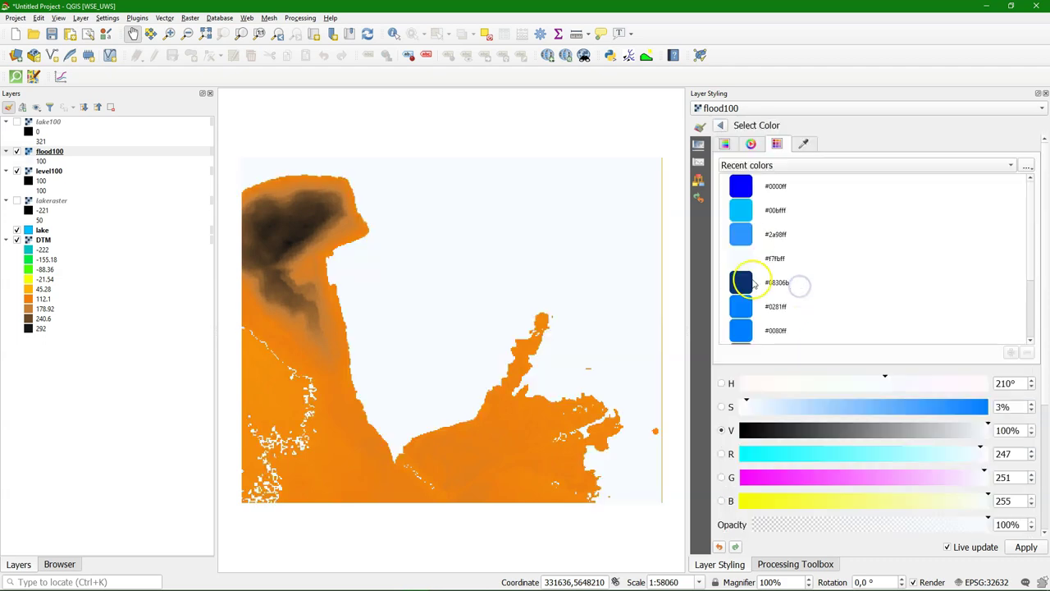
{"action": "left_click", "coordinate": [741, 186]}
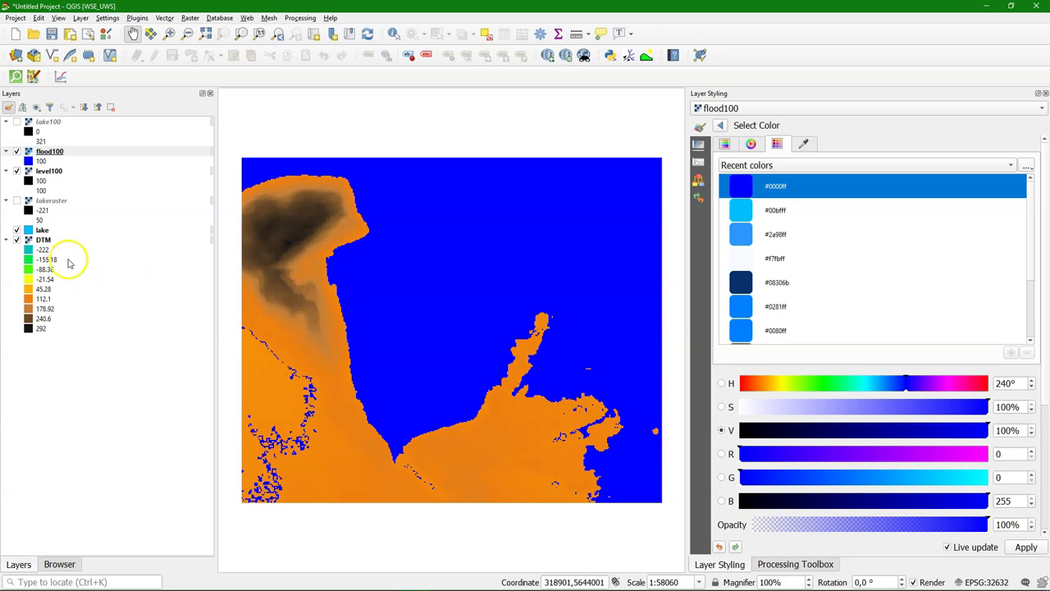
- Change the DTM ramp minimum from -222 to 100
{"action": "left_click", "coordinate": [41, 238]}
{"action": "left_click", "coordinate": [825, 169]}
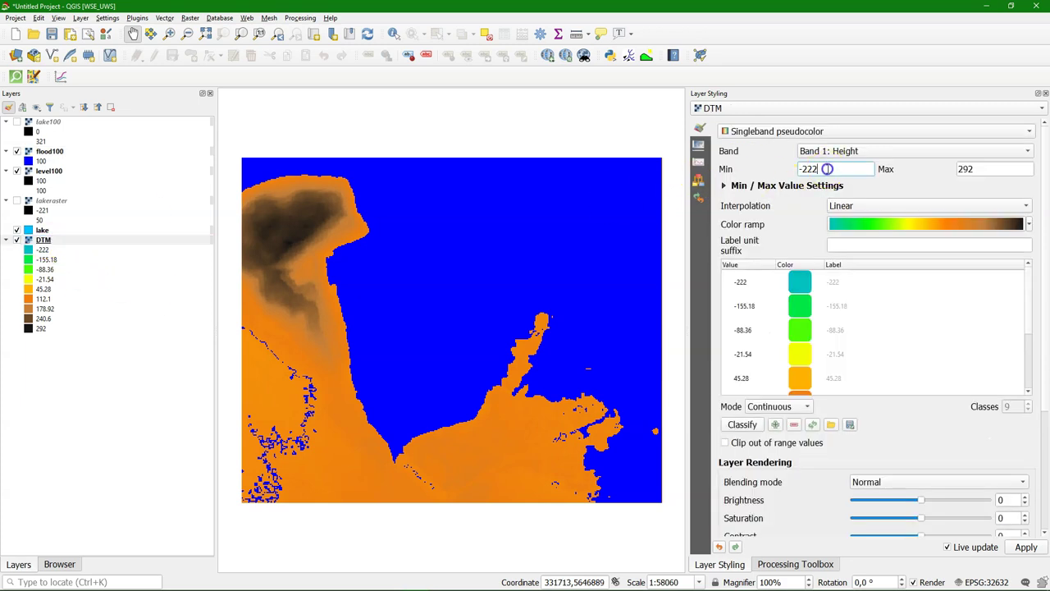
{"action": "double_click", "coordinate": [825, 169]}
{"action": "type", "text": "100"}
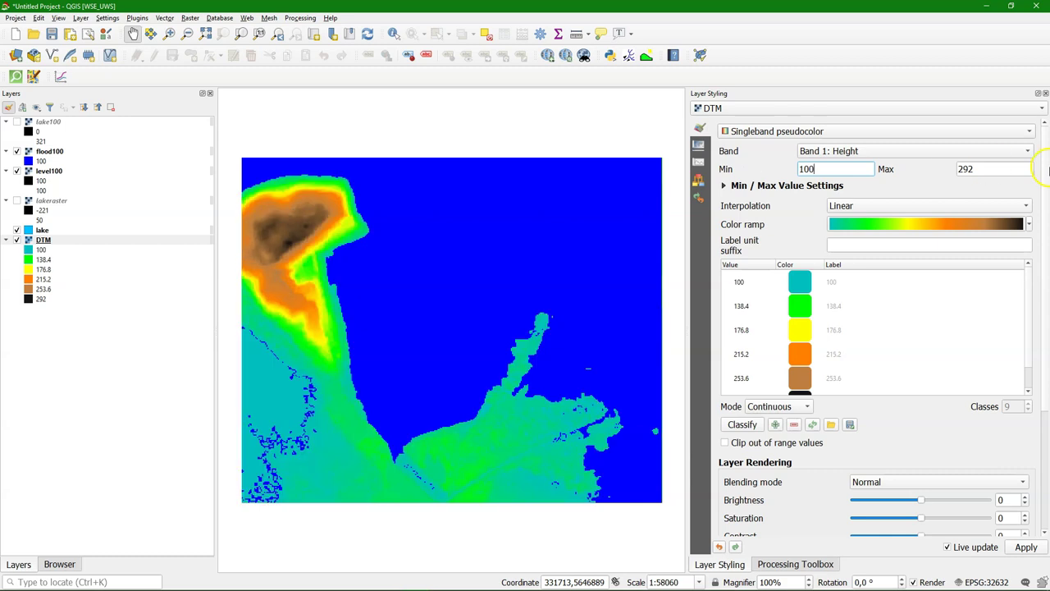
{"action": "left_click", "coordinate": [1001, 169]}
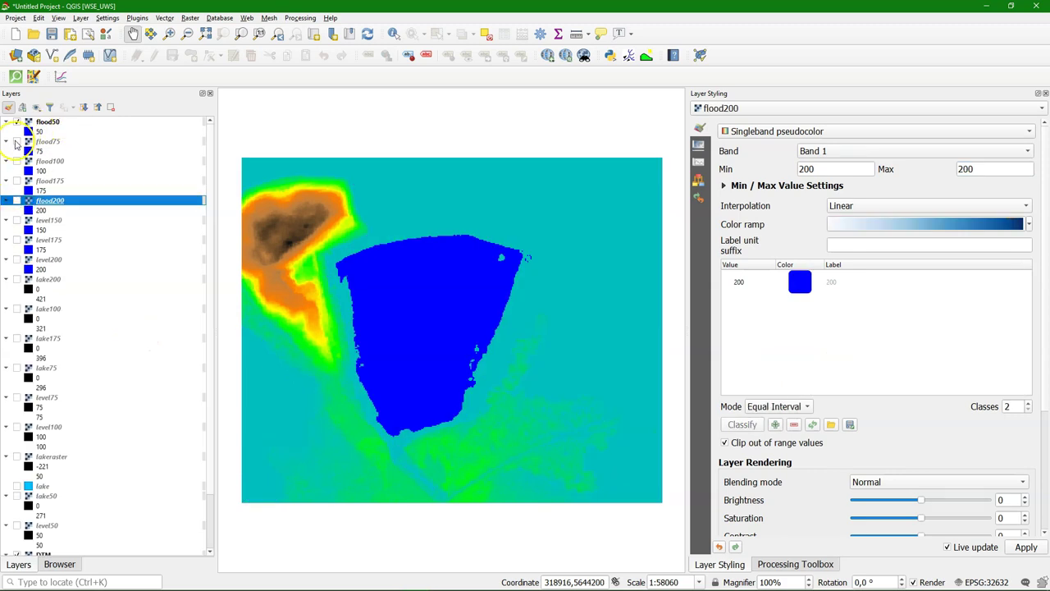
- Turn on the flood75, flood100, flood175 and flood200 layers
{"action": "left_click", "coordinate": [17, 142]}
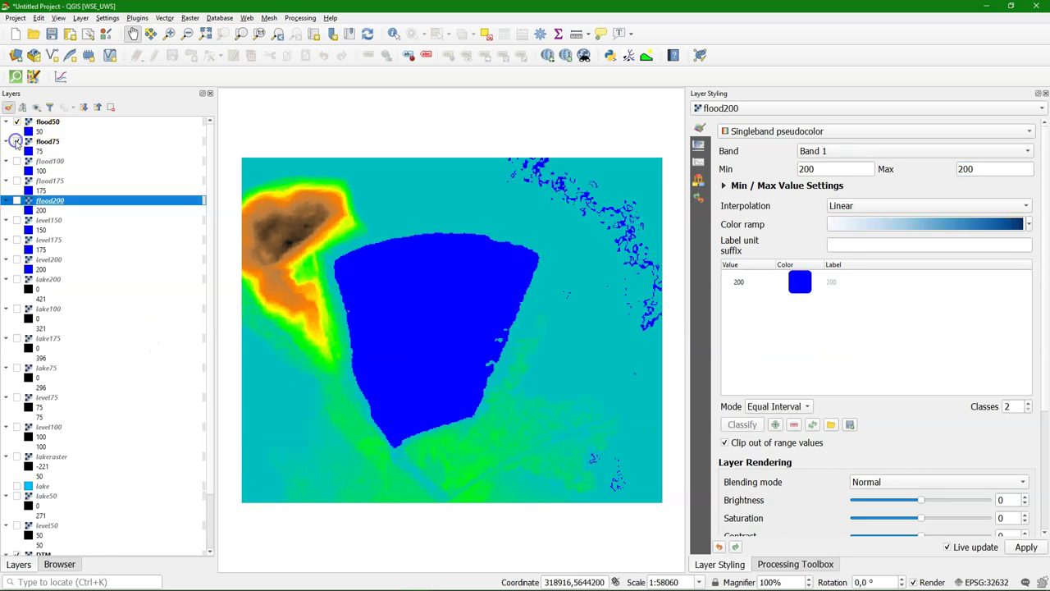
{"action": "left_click", "coordinate": [17, 162]}
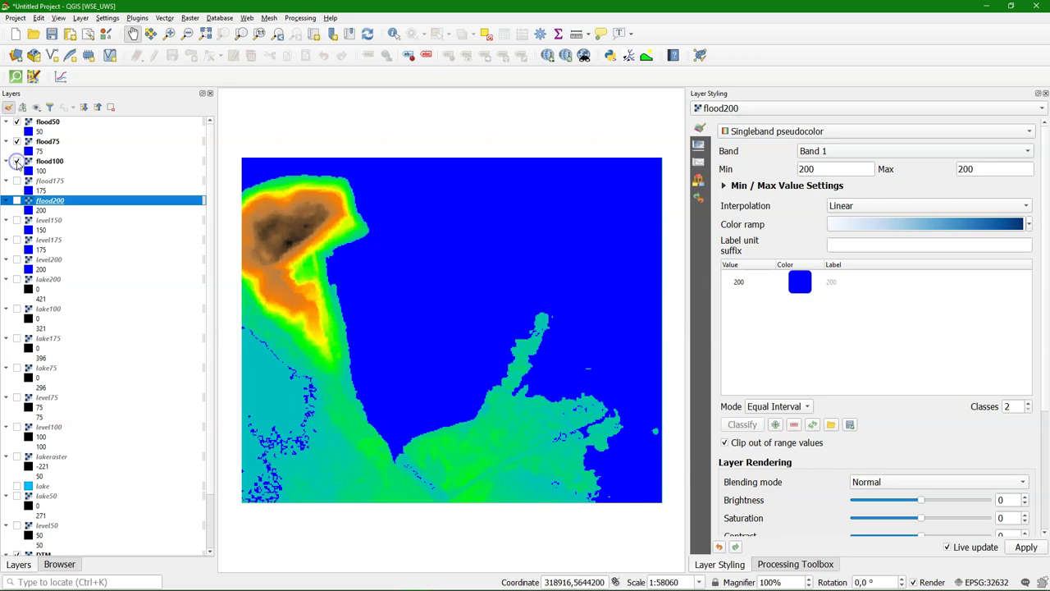
{"action": "left_click", "coordinate": [17, 182]}
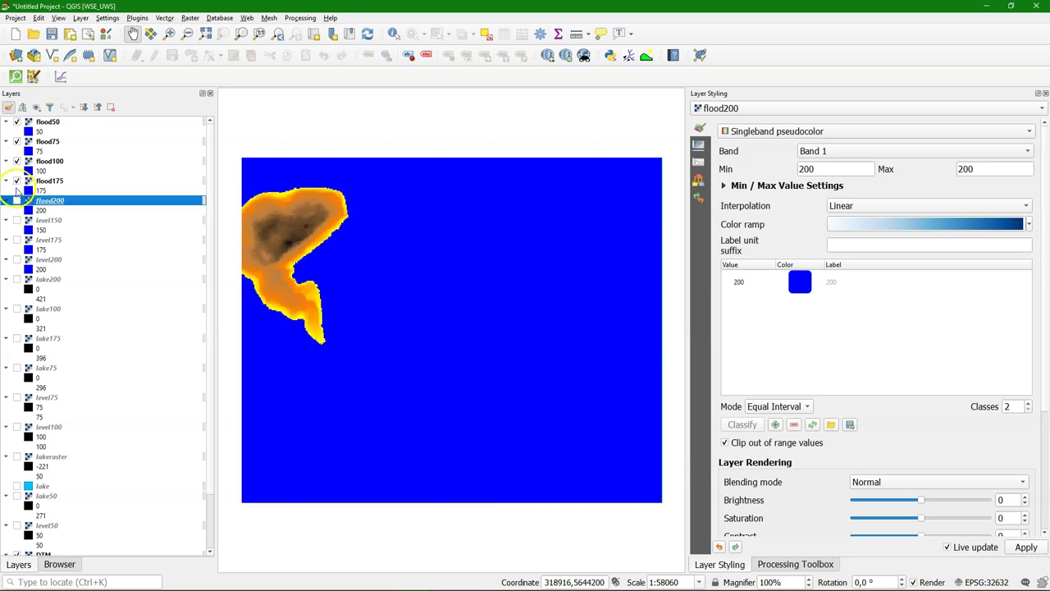
{"action": "left_click", "coordinate": [17, 201]}
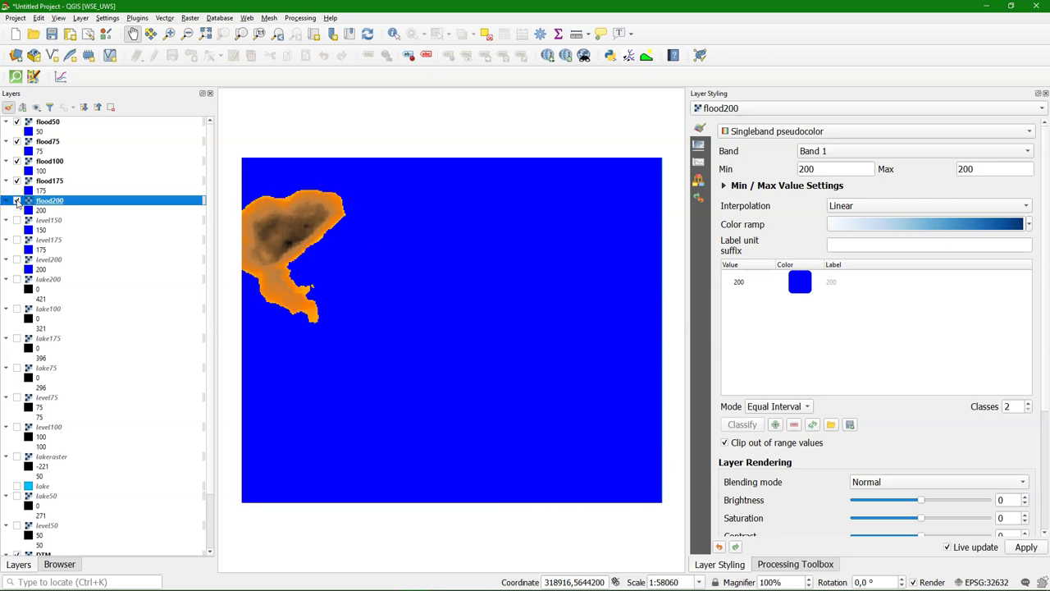